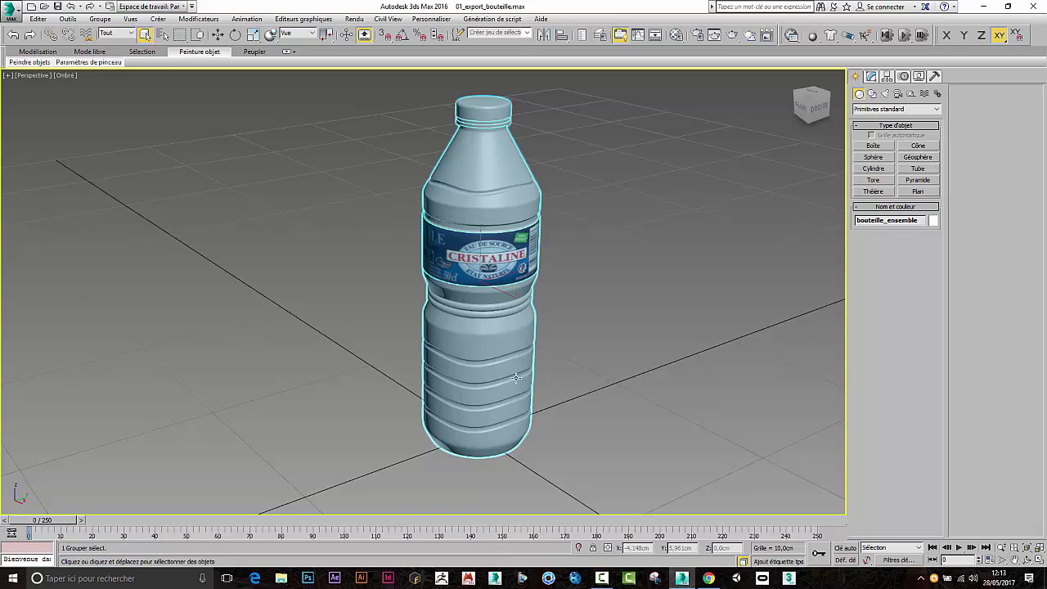
Step: Display edged faces, open the bouteille_ensemble group and select the bouteille mesh inside it
key("F4")
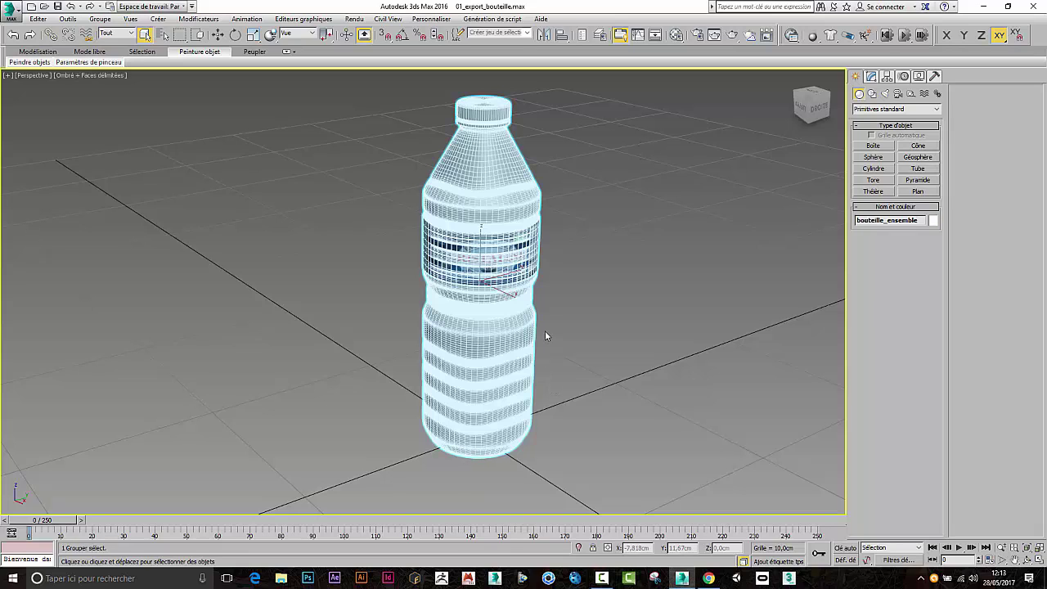
left_click(871, 76)
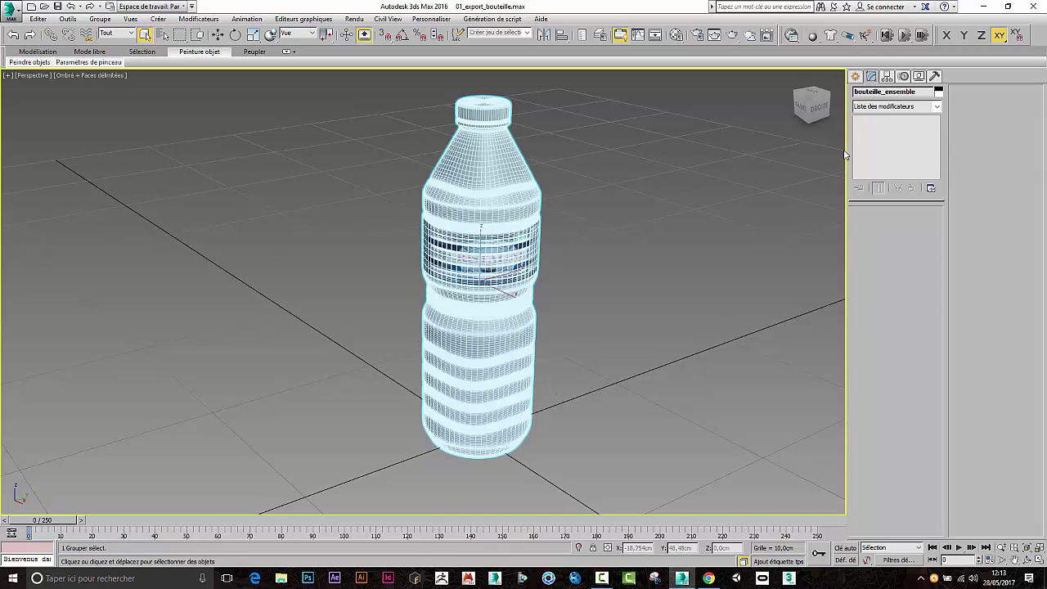
left_click(100, 18)
left_click(115, 44)
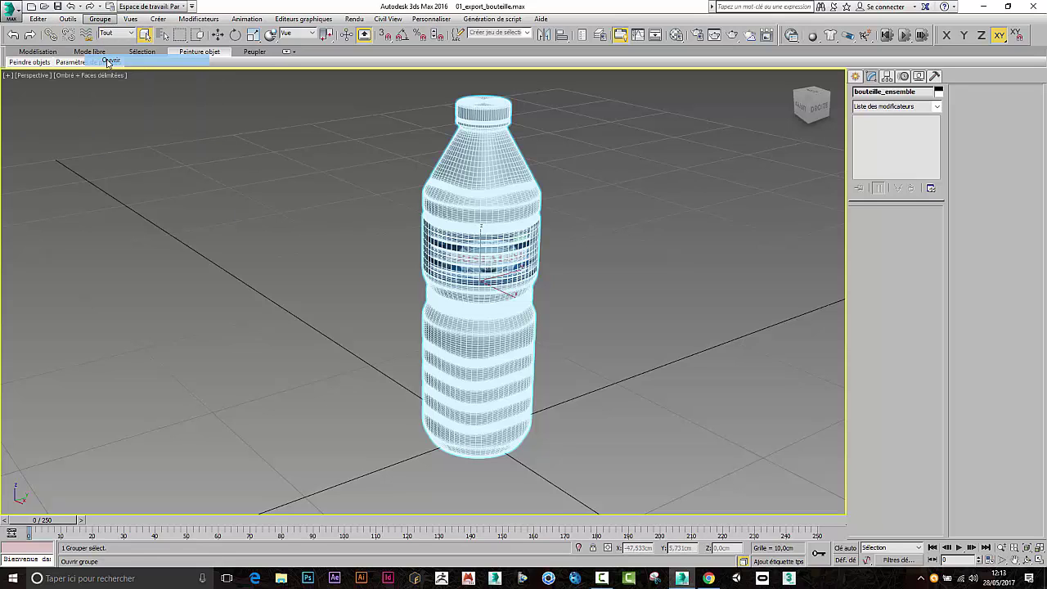
left_click(509, 167)
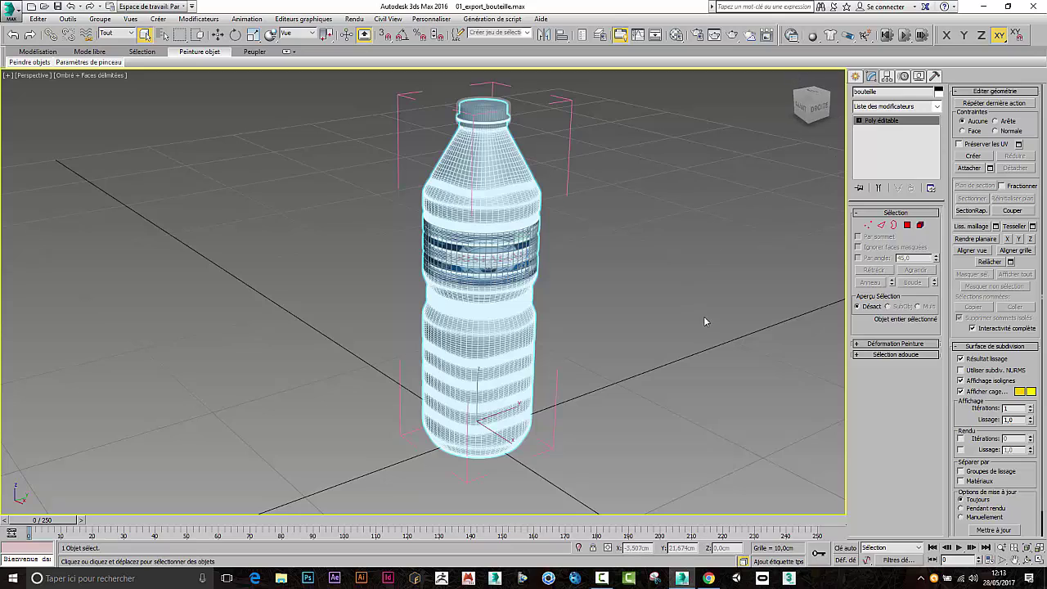
Step: Clone the bottle mesh beside the original along the Y axis as an independent copy named liquide
right_click(507, 353)
left_click(531, 363)
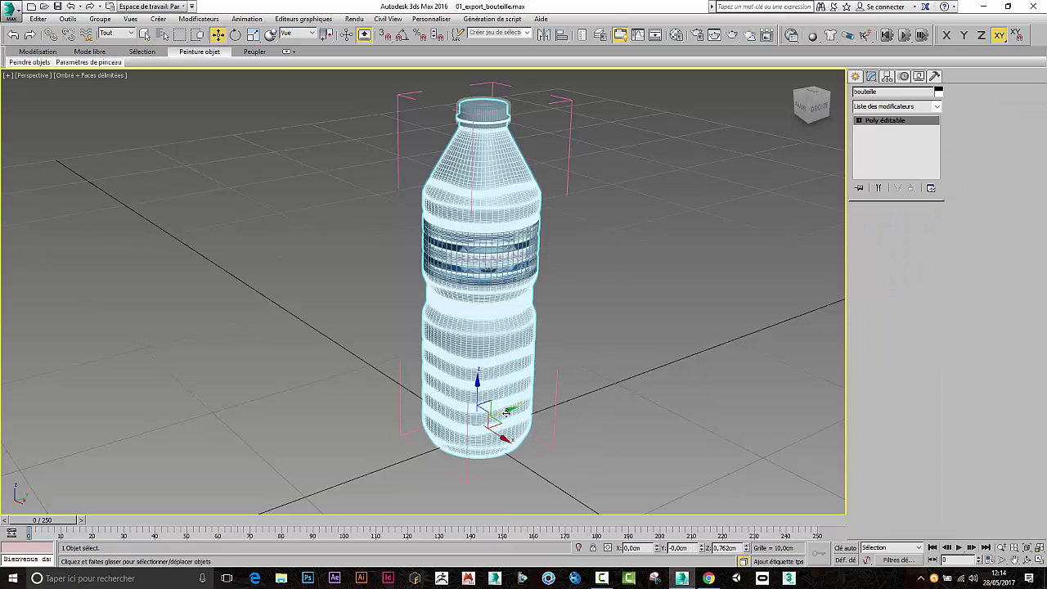
left_click_drag(507, 413, 652, 361, "shift")
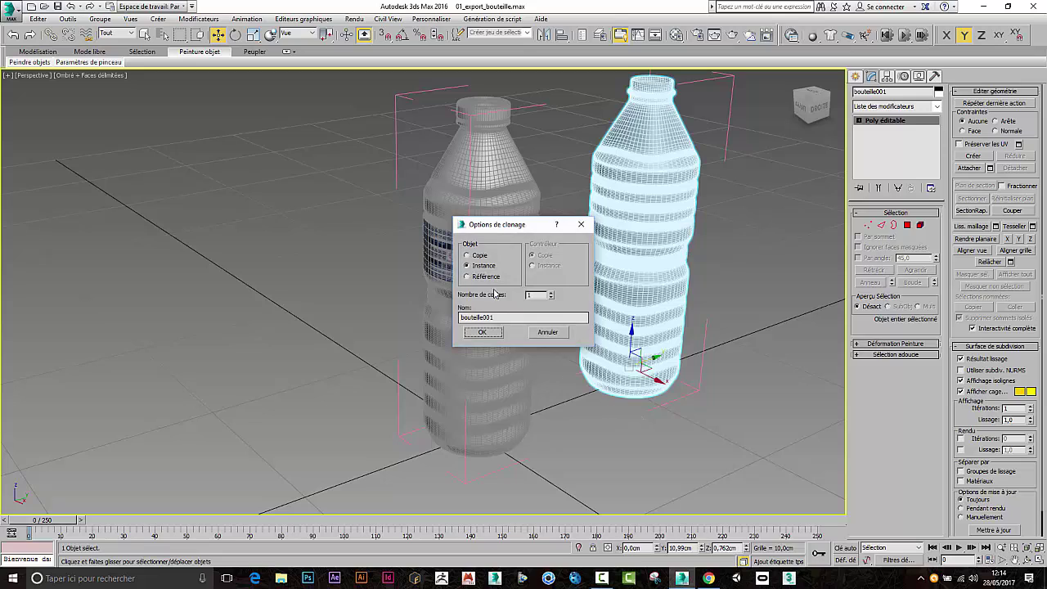
left_click(468, 255)
left_click_drag(501, 318, 392, 319)
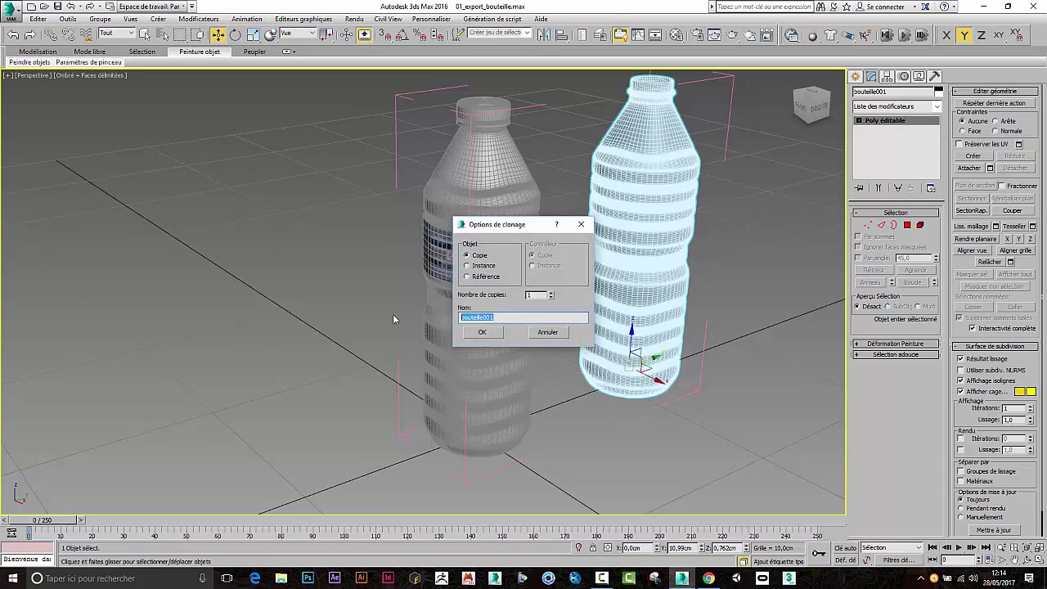
type("liquide")
key("Return")
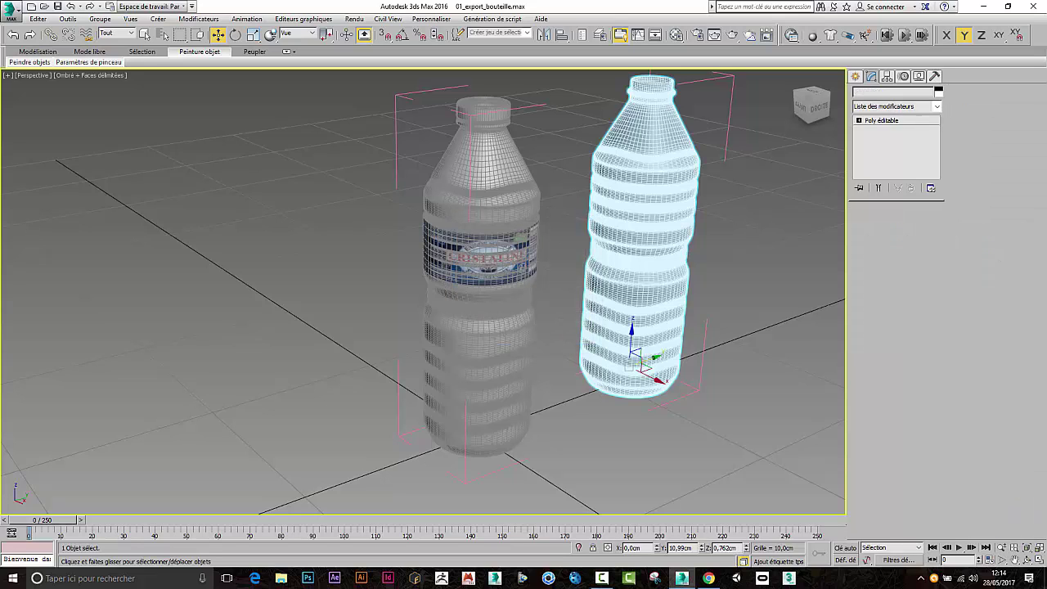
Step: Isolate the liquide mesh and set it up for polygon editing in the front view
left_click(579, 547)
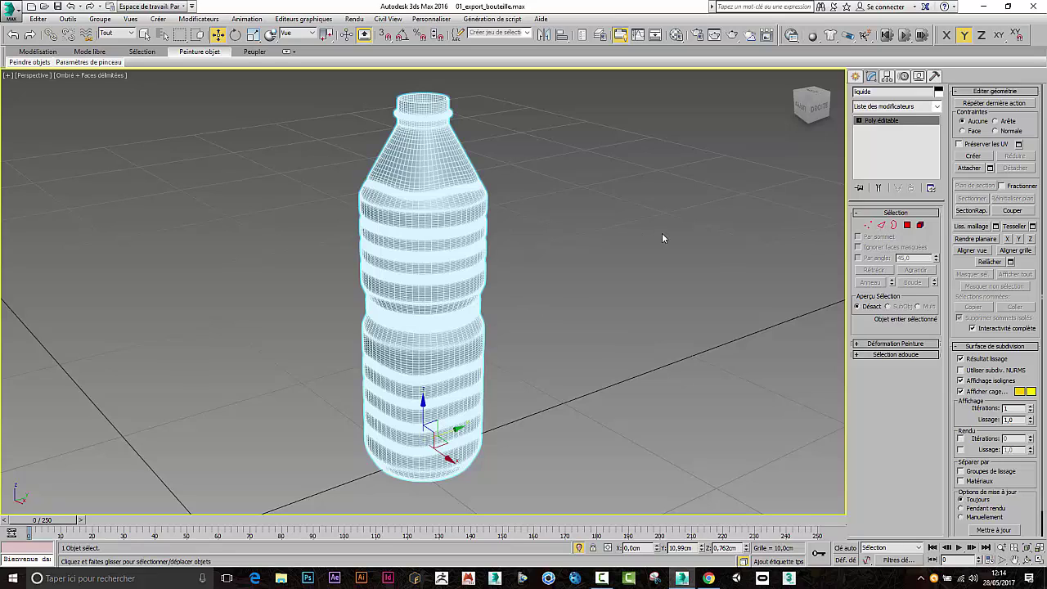
left_click(907, 225)
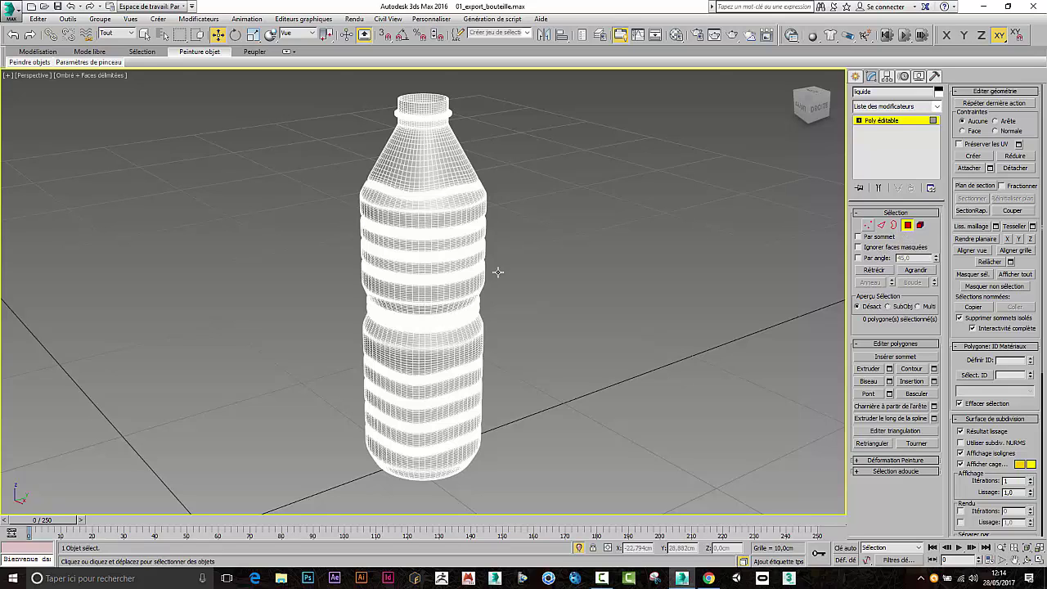
key("f")
scroll(437, 278, "up", 8)
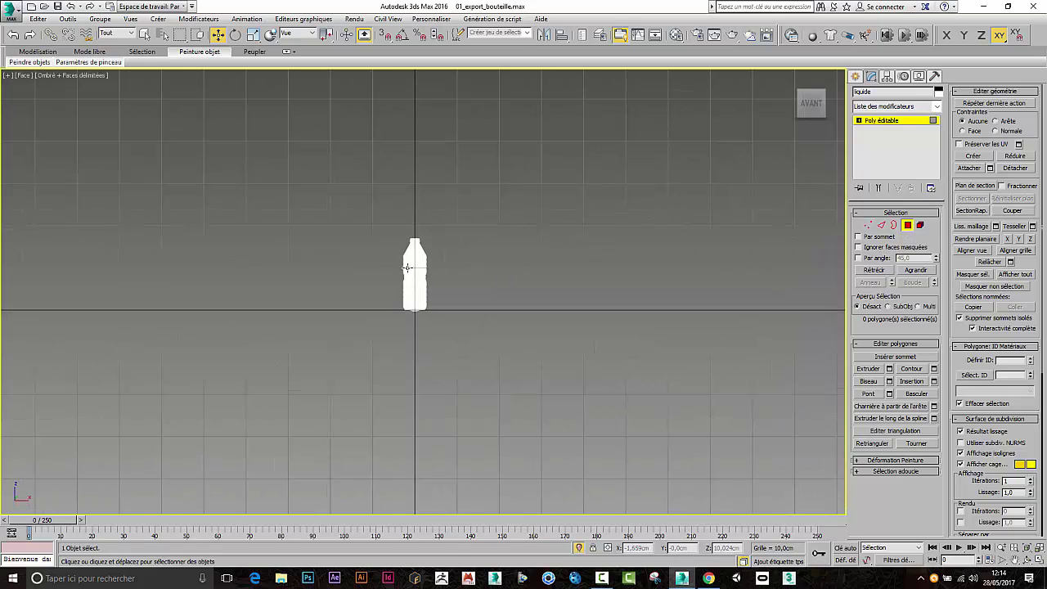
scroll(413, 258, "up", 3)
scroll(422, 253, "down", 2)
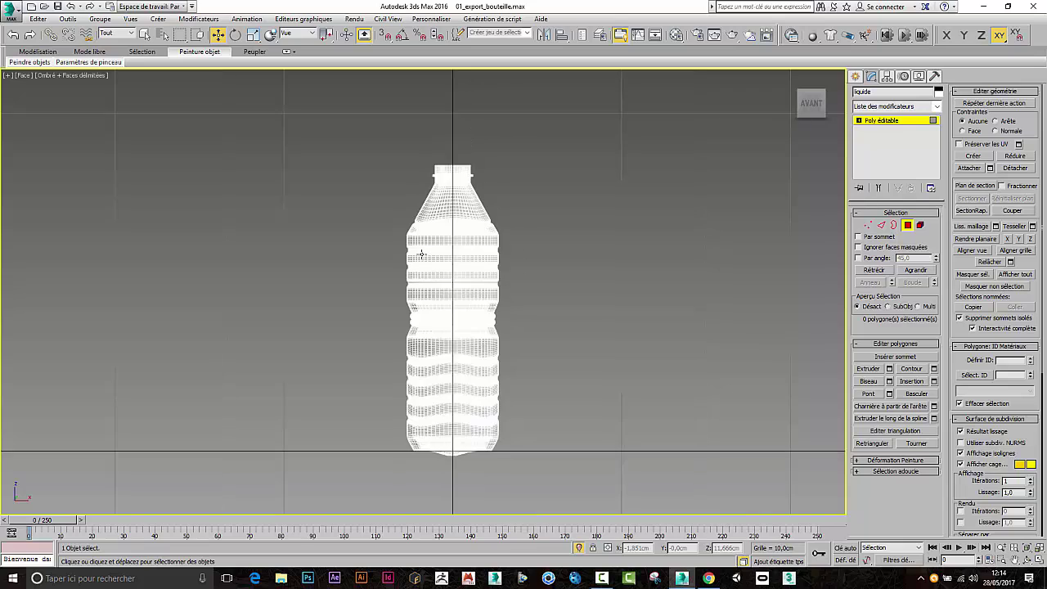
scroll(418, 252, "up", 2)
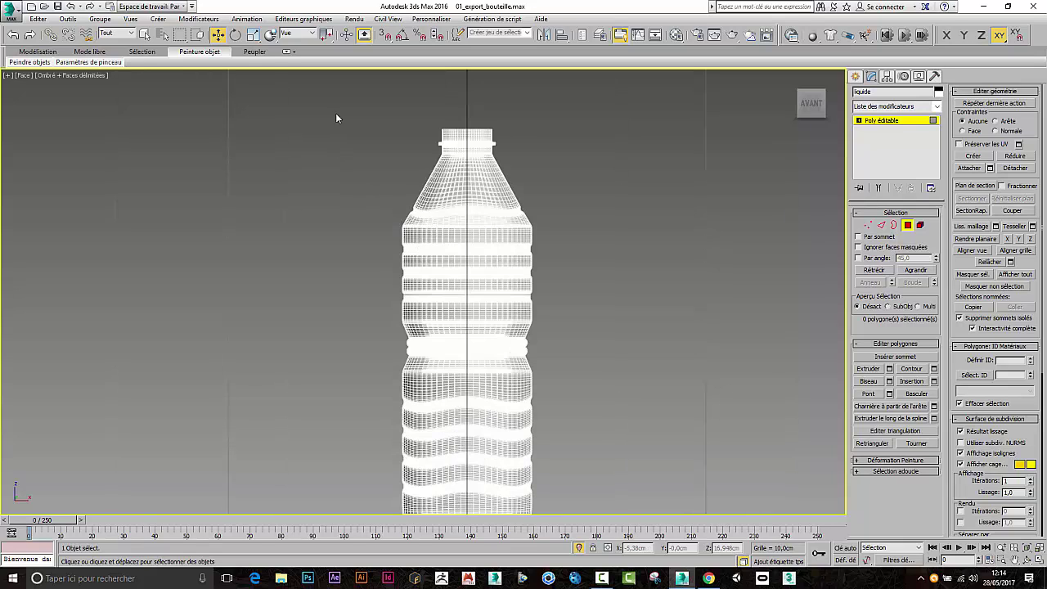
left_click_drag(362, 113, 339, 141)
left_click_drag(292, 107, 594, 311)
left_click_drag(595, 311, 606, 382)
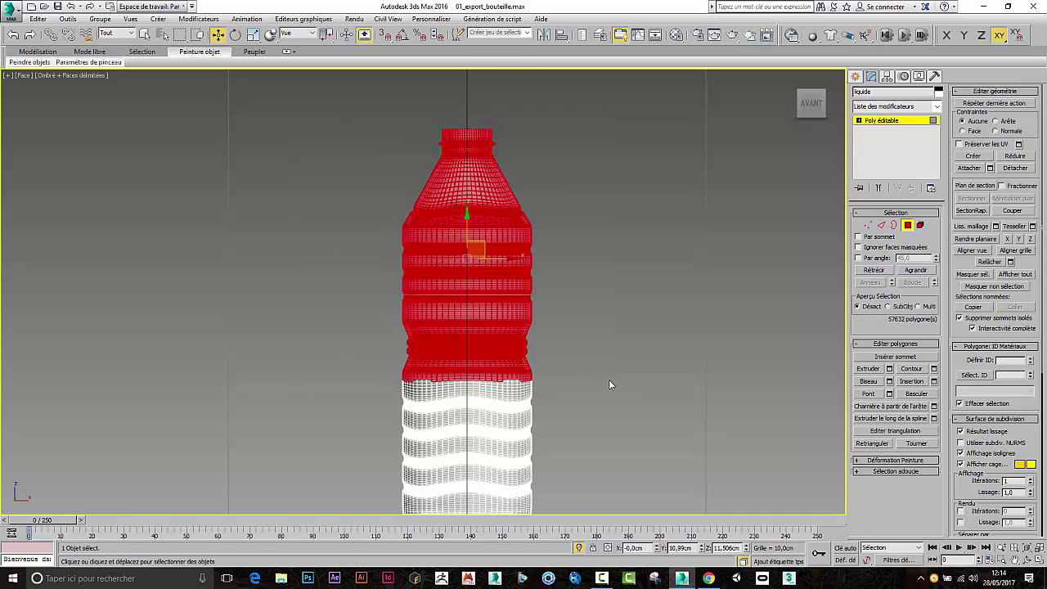
scroll(475, 389, "up", 3)
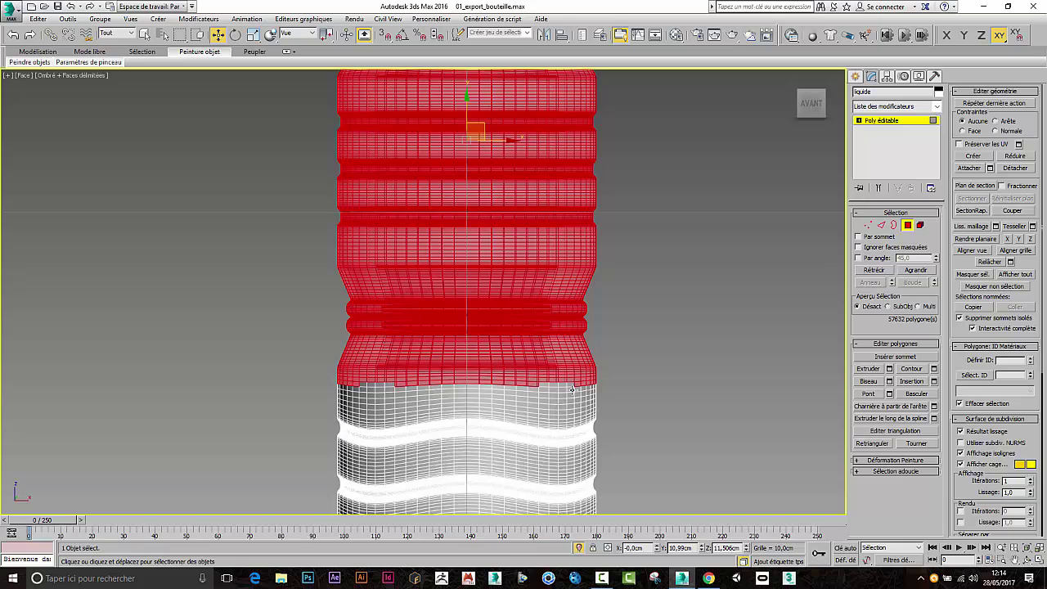
left_click(280, 358)
Step: Select the polygons from the neck to just below the waist grooves, grow the selection by two rings and delete them
scroll(281, 358, "down", 3)
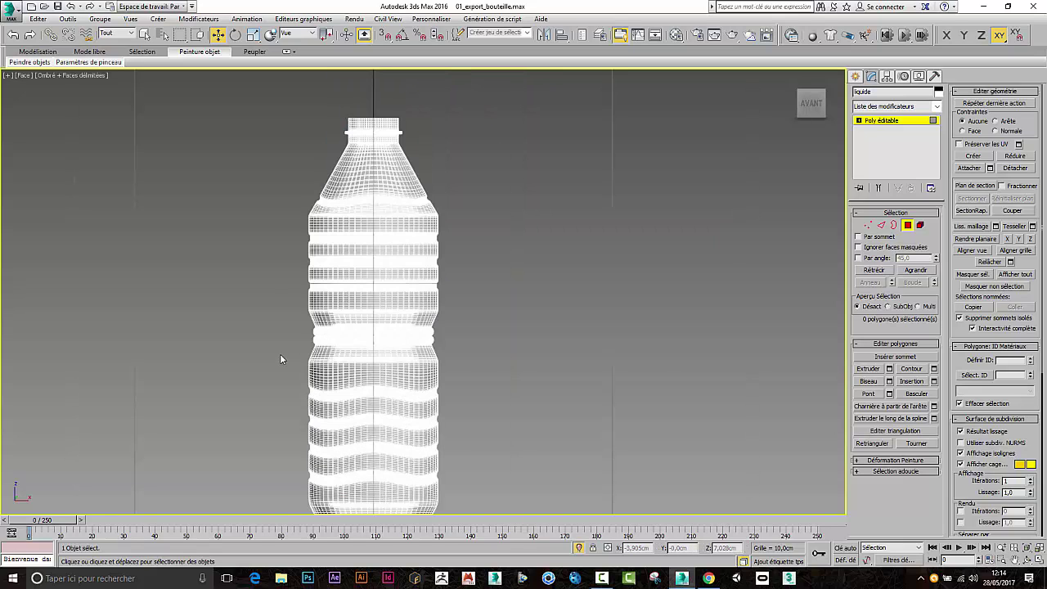
left_click_drag(224, 97, 578, 352)
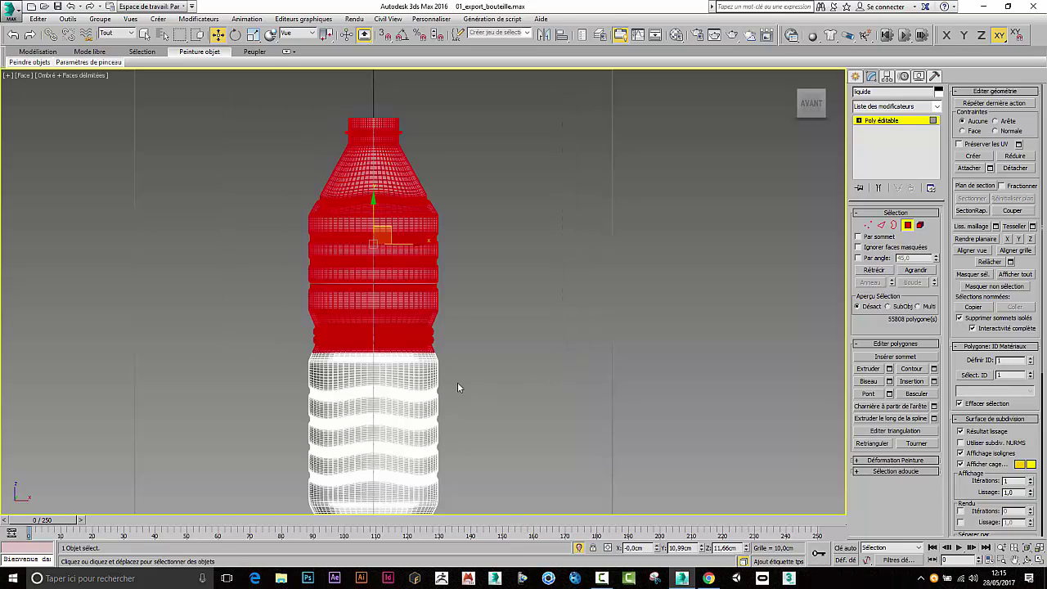
scroll(446, 372, "up", 5)
middle_click_drag(434, 364, 560, 334)
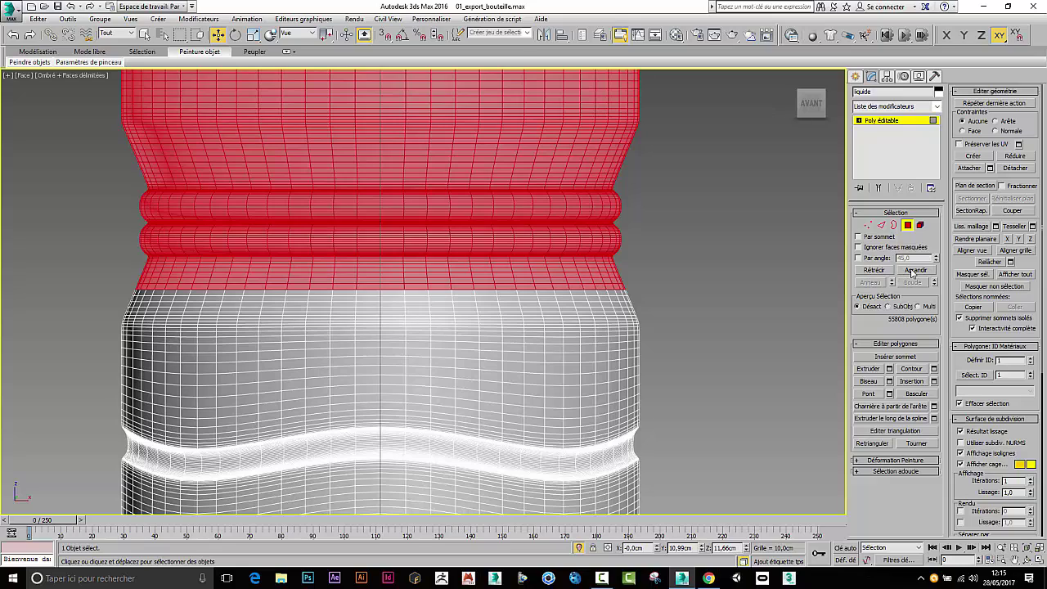
left_click(914, 270)
left_click(913, 270)
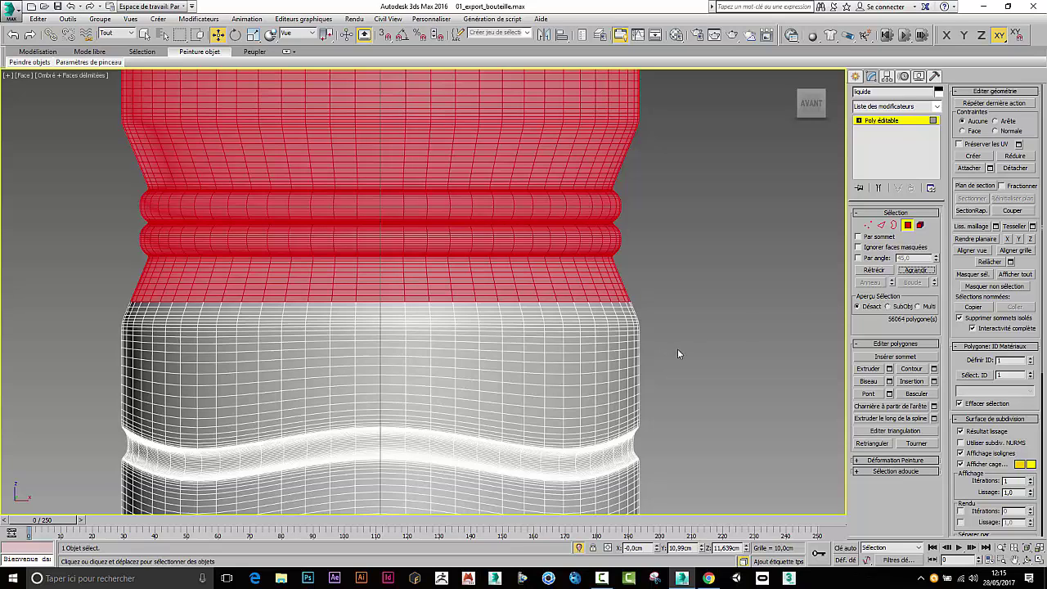
key("Delete")
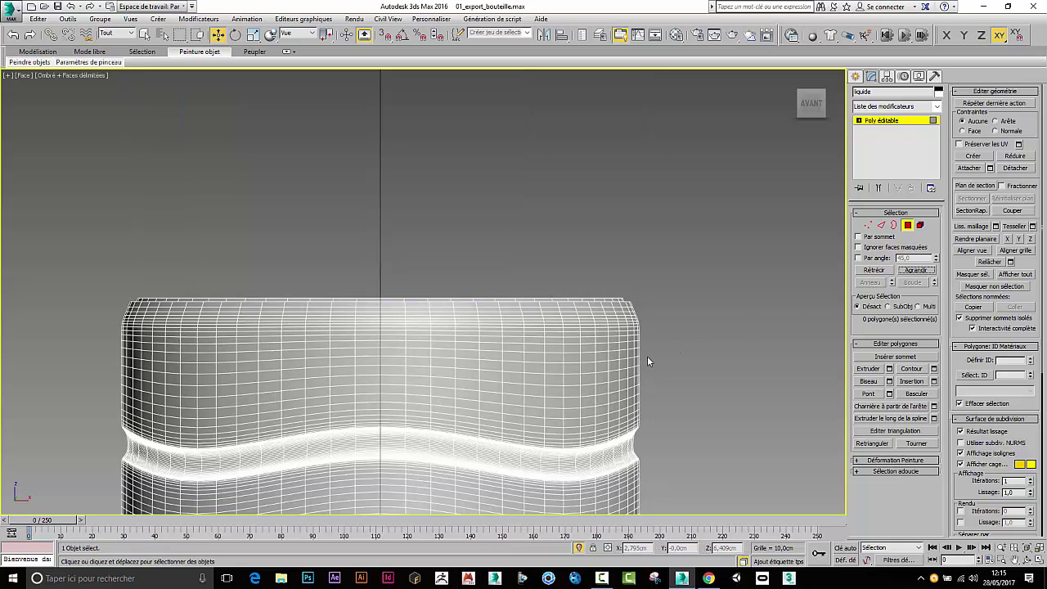
Step: Delete the outer wall element of the liquide mesh in the perspective view, keeping only the inner wall
middle_click_drag(647, 357, 630, 273)
scroll(637, 273, "down", 3)
key("p")
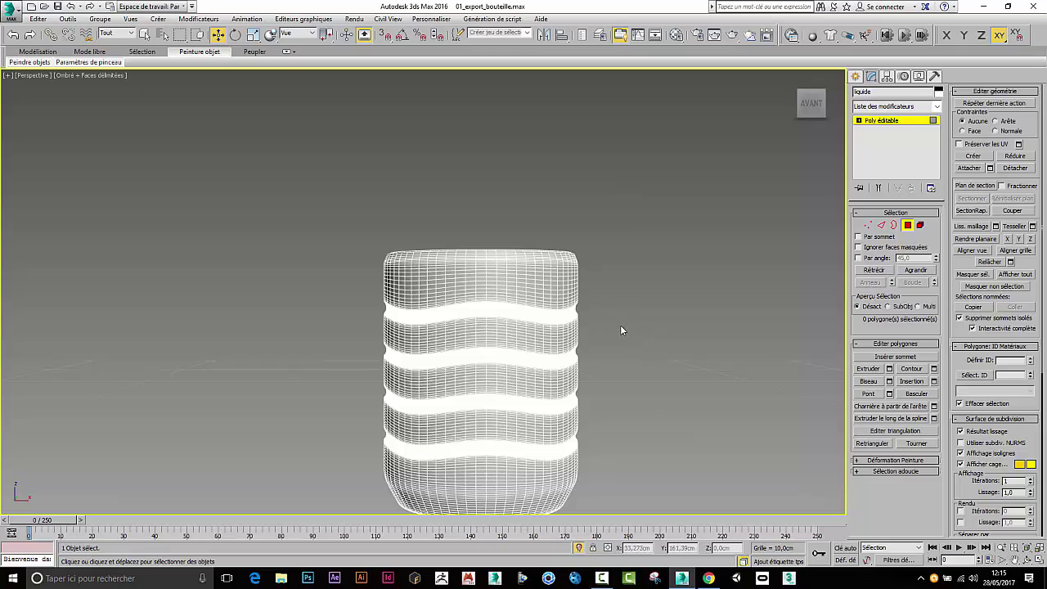
middle_click_drag(620, 330, 490, 357, "alt")
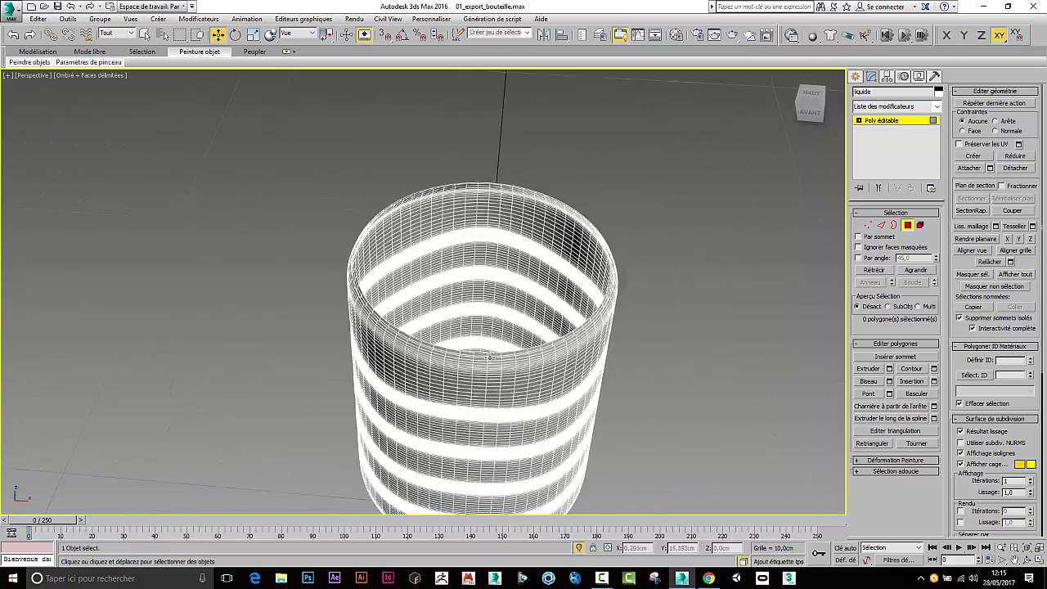
scroll(490, 358, "up", 3)
middle_click_drag(392, 331, 348, 316, "alt")
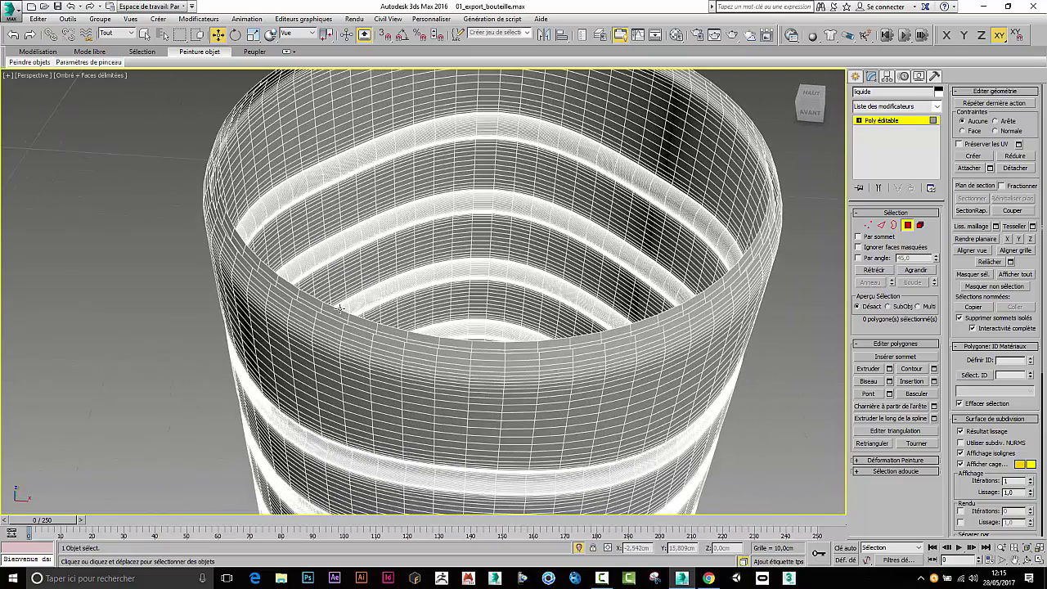
scroll(310, 306, "up", 1)
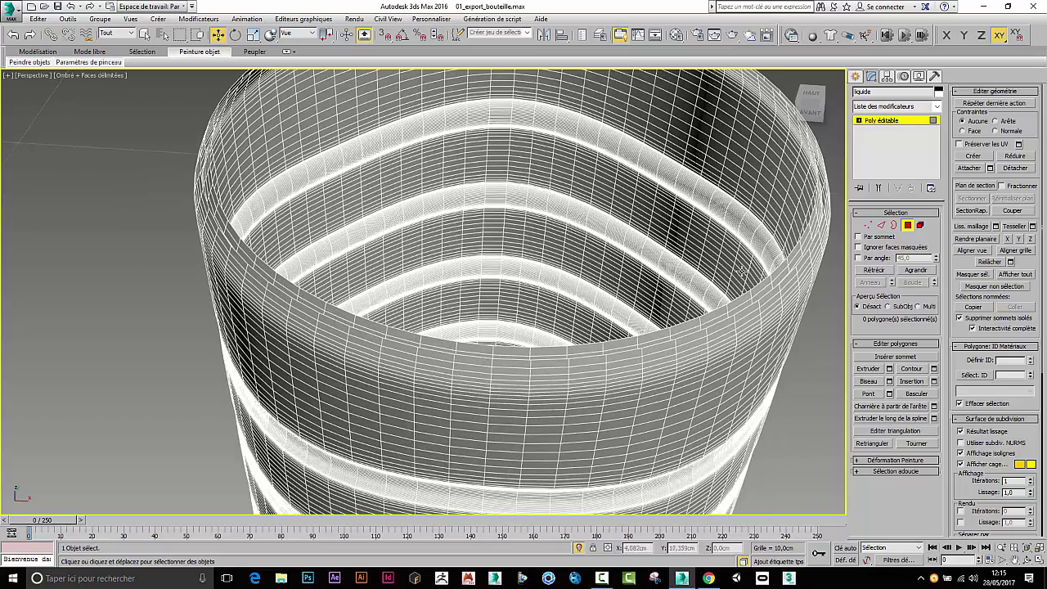
left_click(920, 225)
left_click(422, 347)
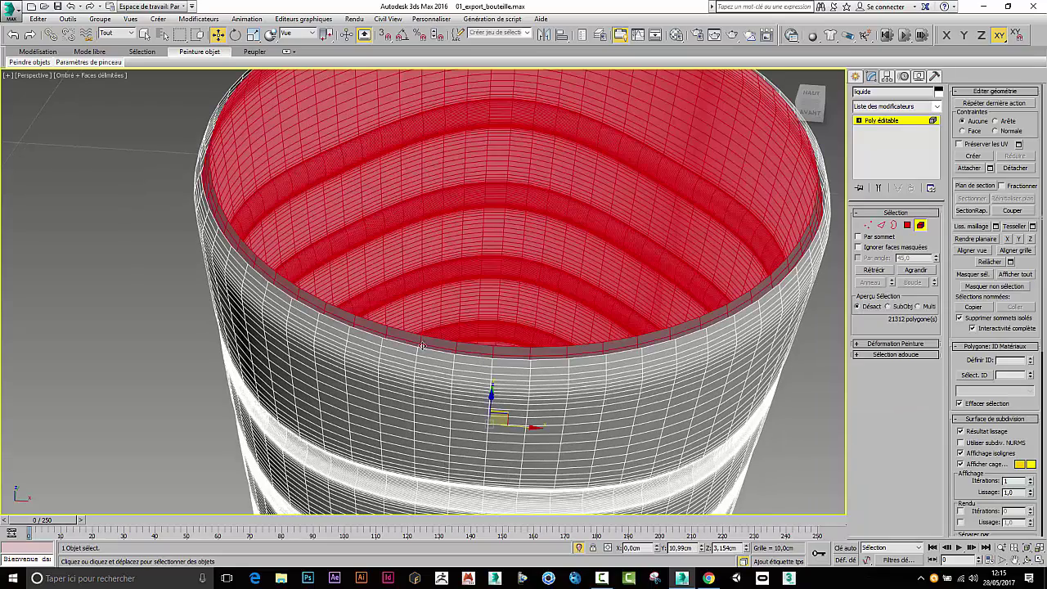
left_click(408, 363)
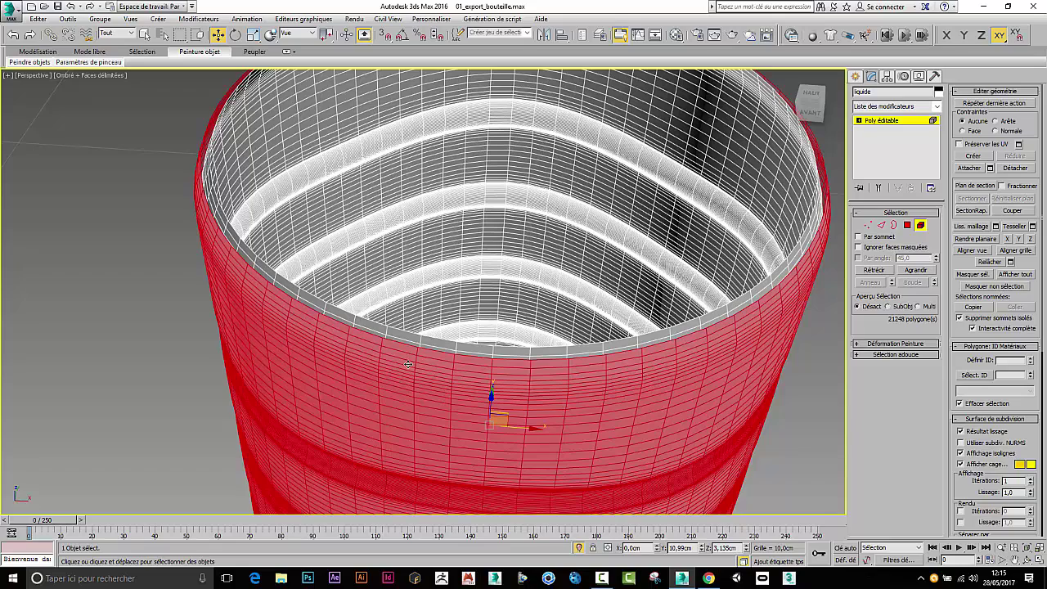
left_click(426, 338)
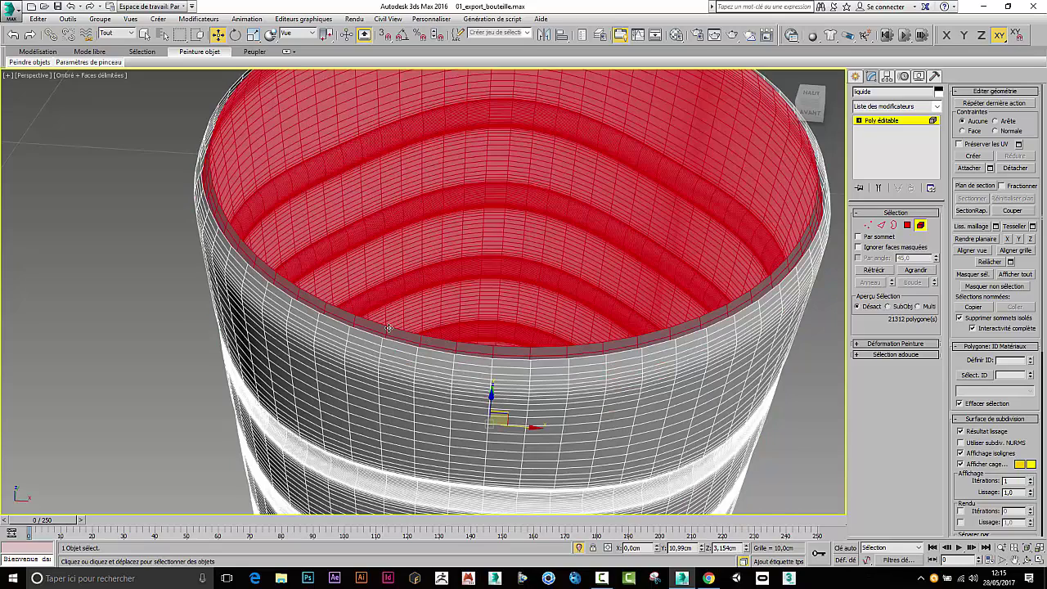
left_click(397, 361)
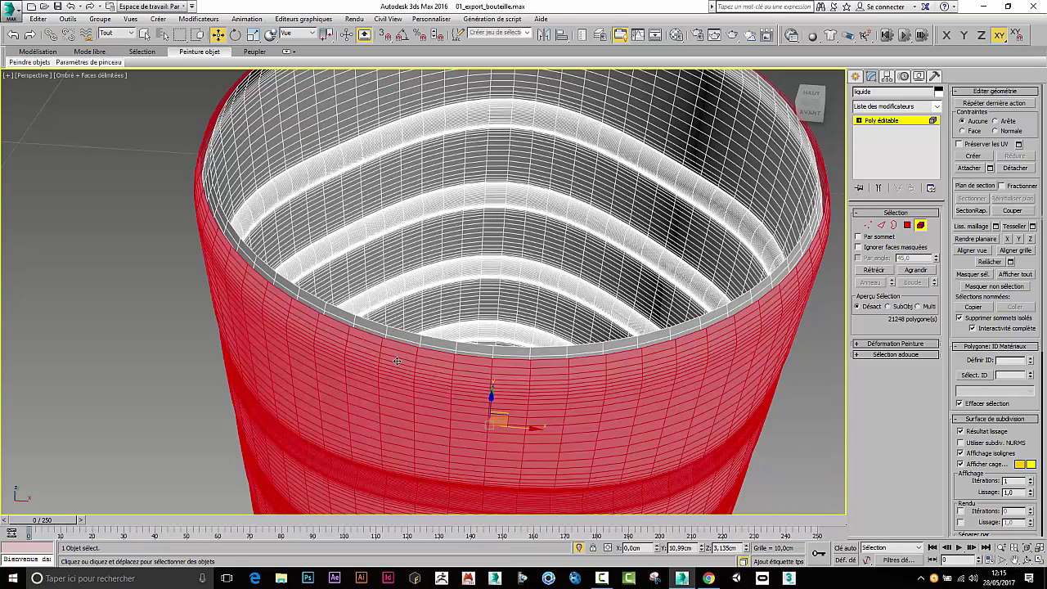
key("ctrl+d")
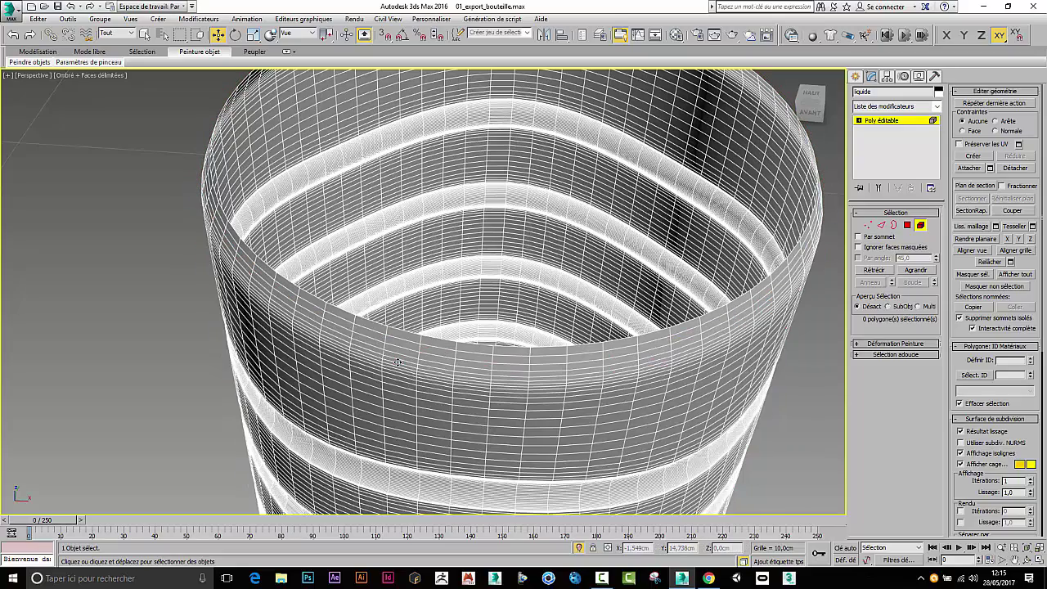
Step: Select the remaining wall element of liquide to check the single-layer shell
left_click(467, 367)
scroll(532, 398, "down", 4)
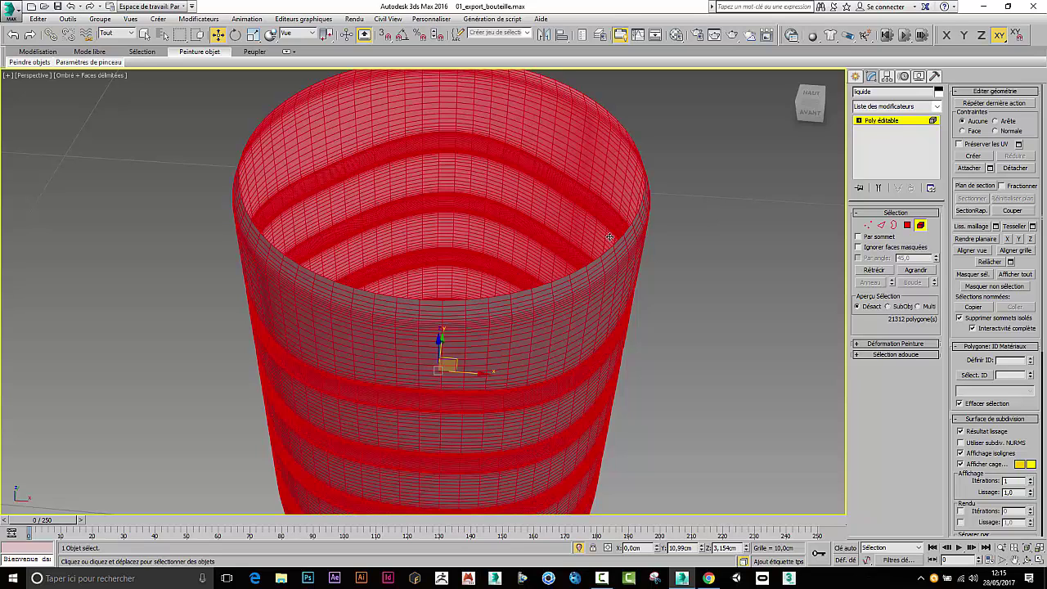
left_click(669, 262)
left_click(593, 327)
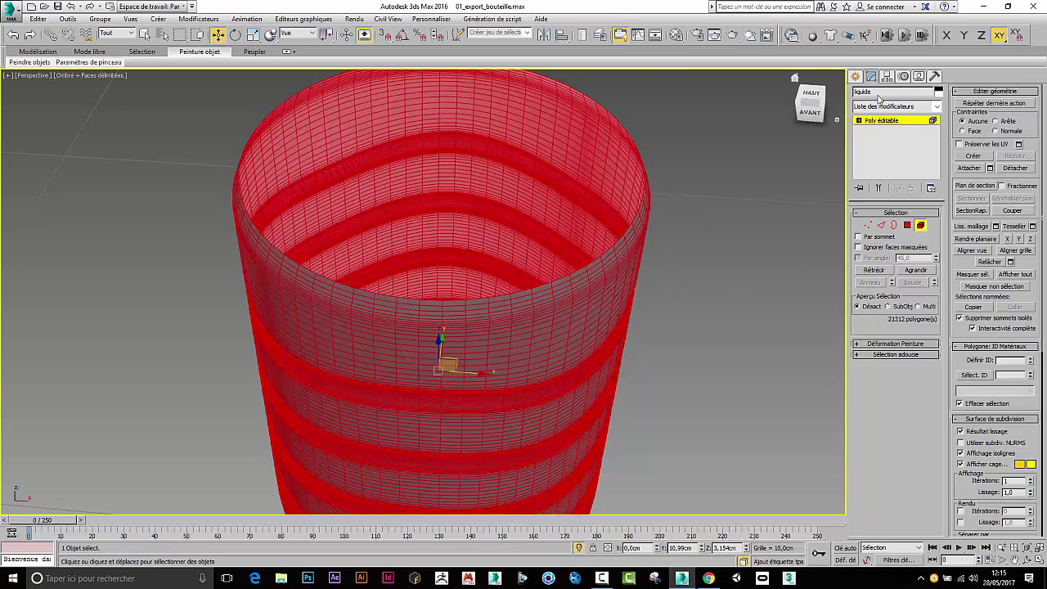
Step: Enable backface culling (Face masquée) for the liquide object, check its face orientation and return to its modifier settings
left_click(918, 77)
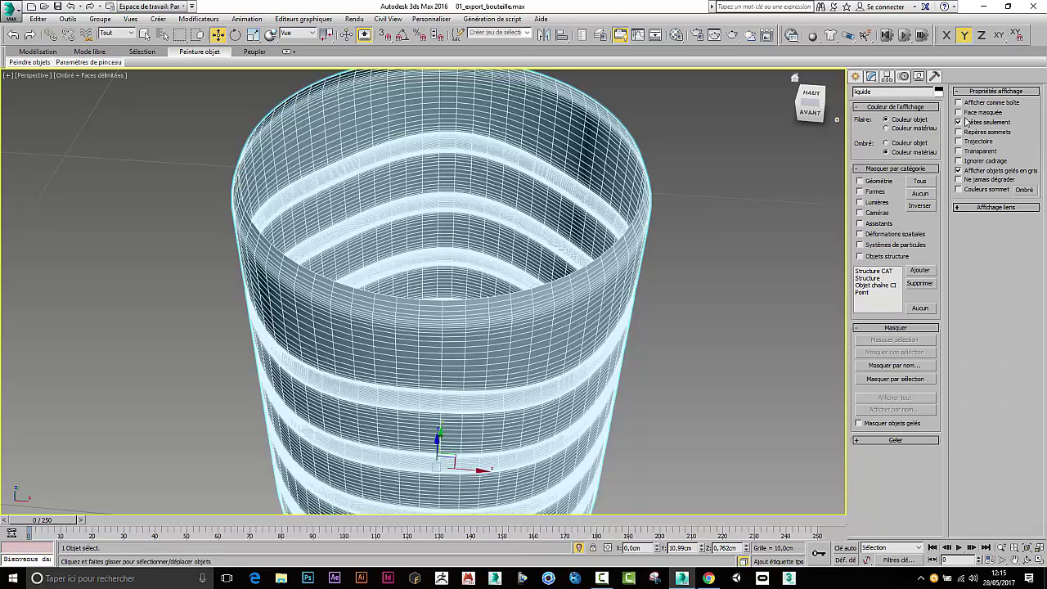
left_click(960, 112)
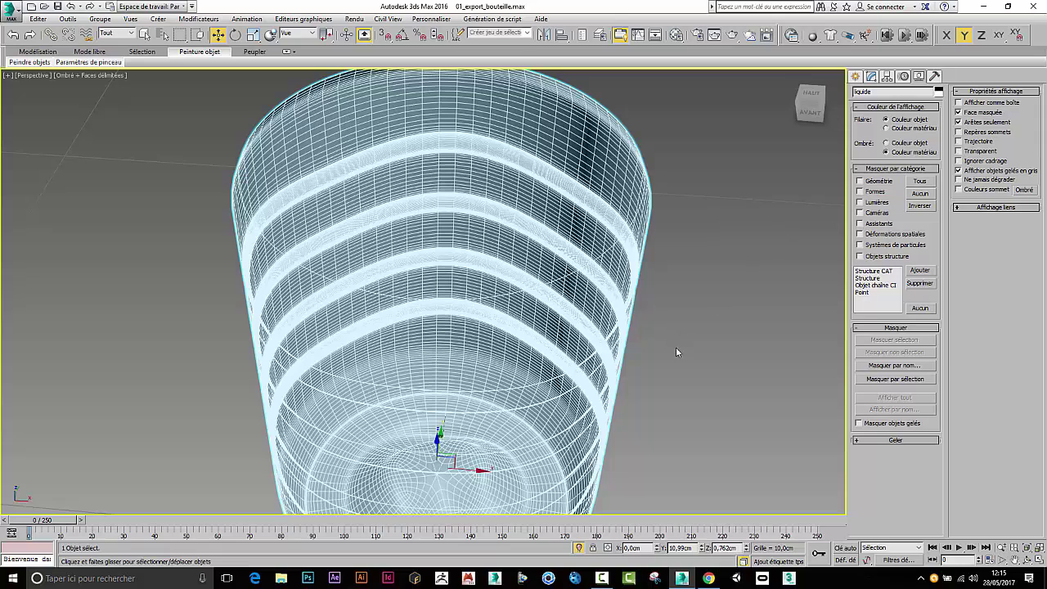
middle_click_drag(642, 308, 643, 282, "alt")
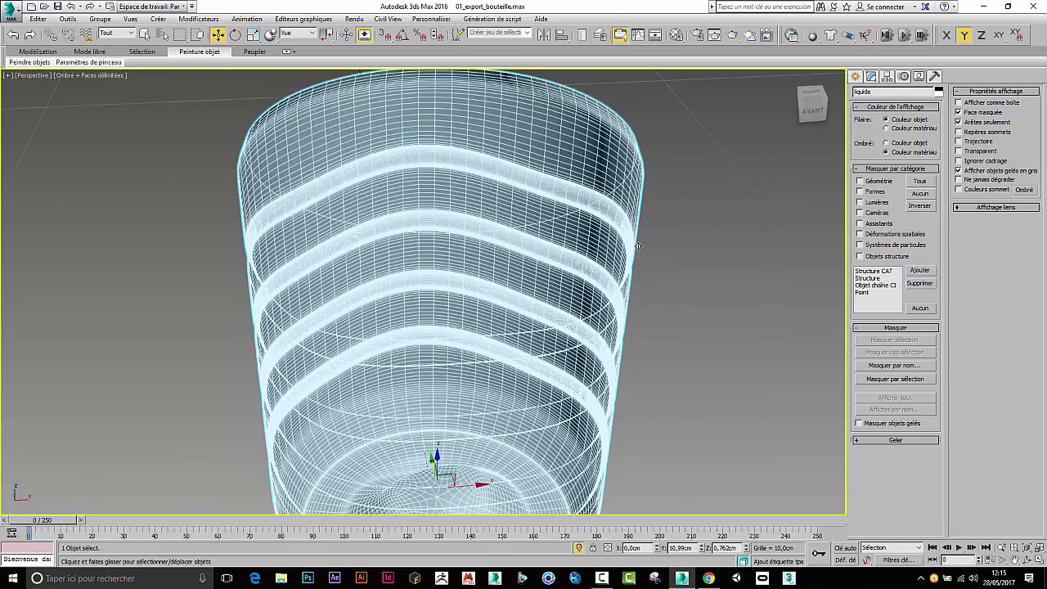
left_click(871, 76)
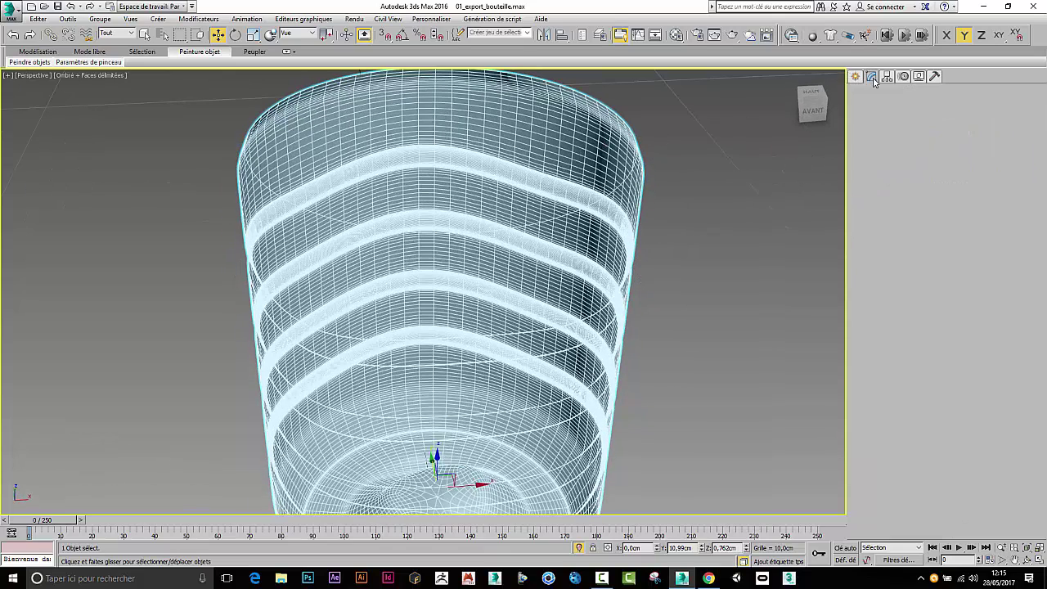
Step: Select all polygons of the liquide mesh and flip their normals so the faces point outward
left_click(907, 226)
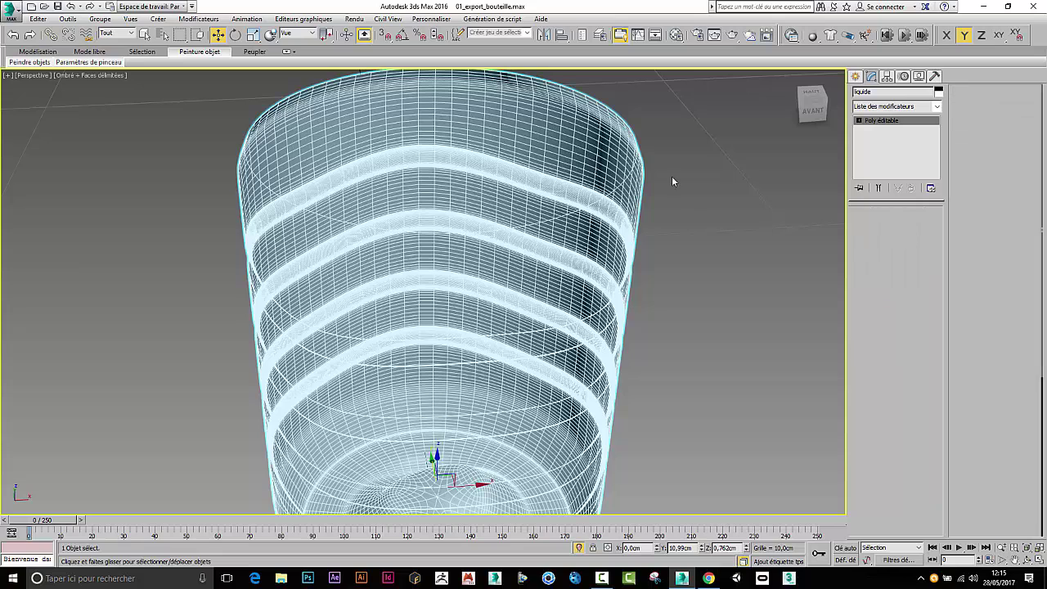
key("ctrl+a")
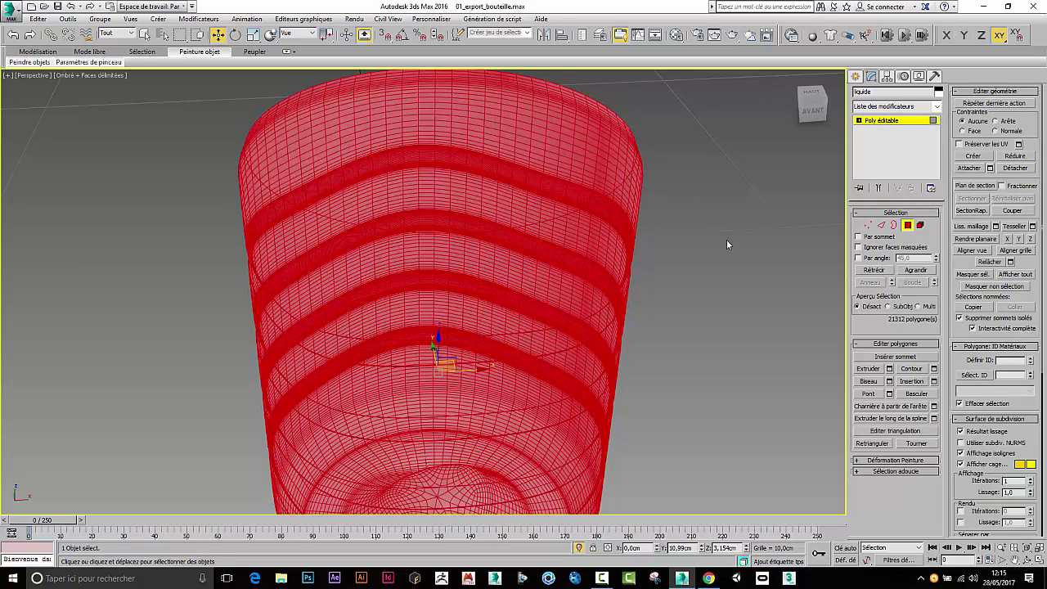
left_click(914, 396)
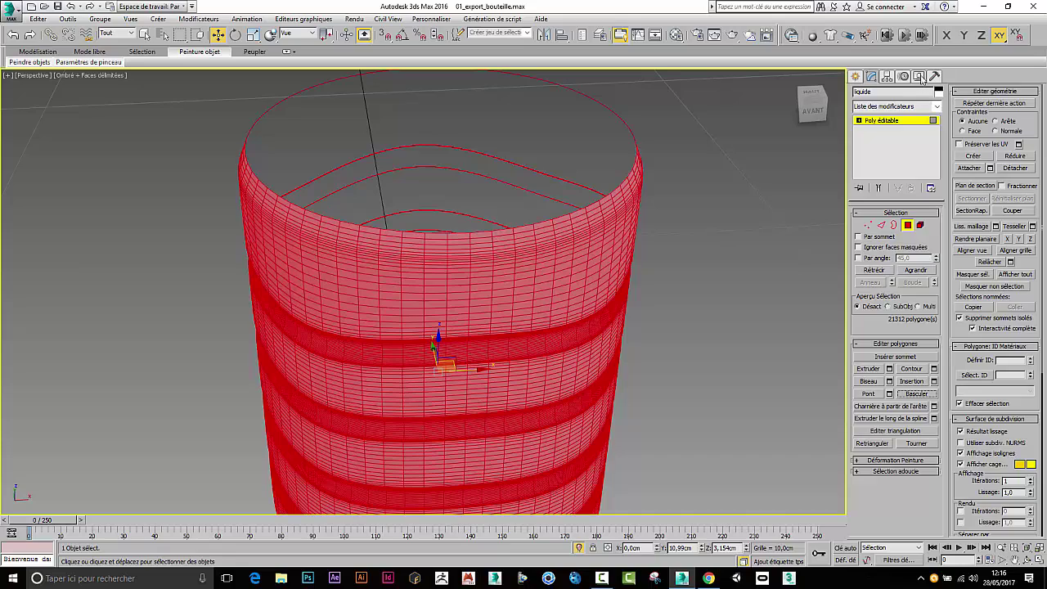
Step: Disable backface culling (Face masquée) for the liquide object and look over the shell from outside
left_click(919, 76)
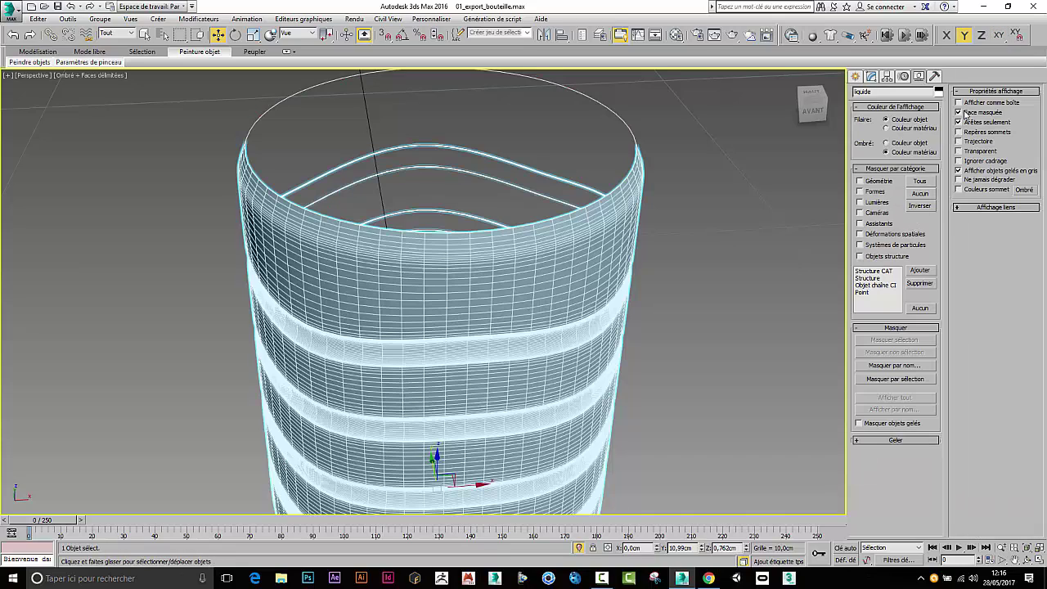
left_click(959, 121)
scroll(636, 243, "down", 5)
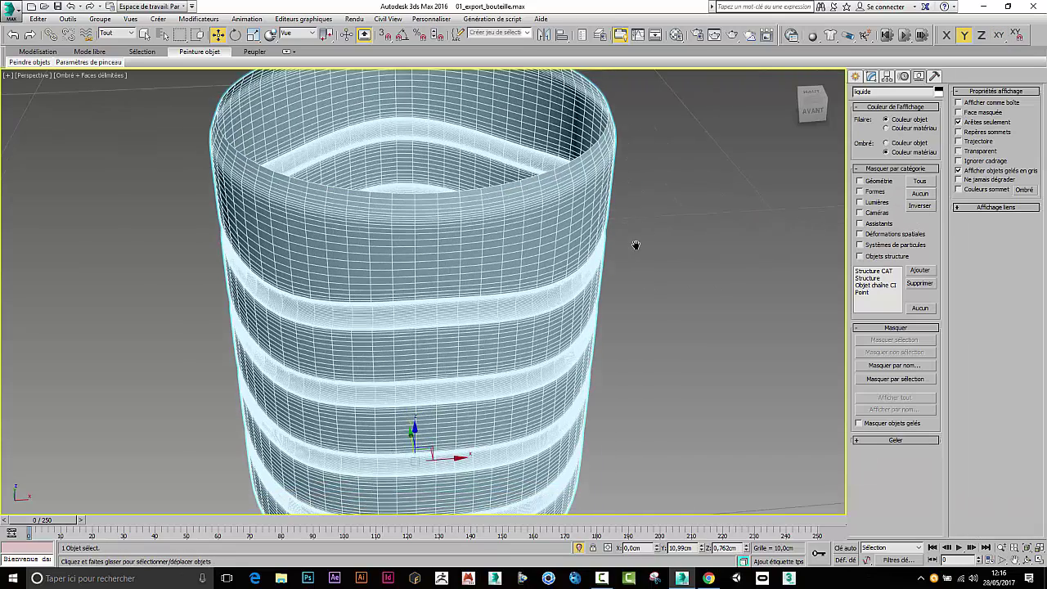
middle_click_drag(638, 278, 635, 239, "alt")
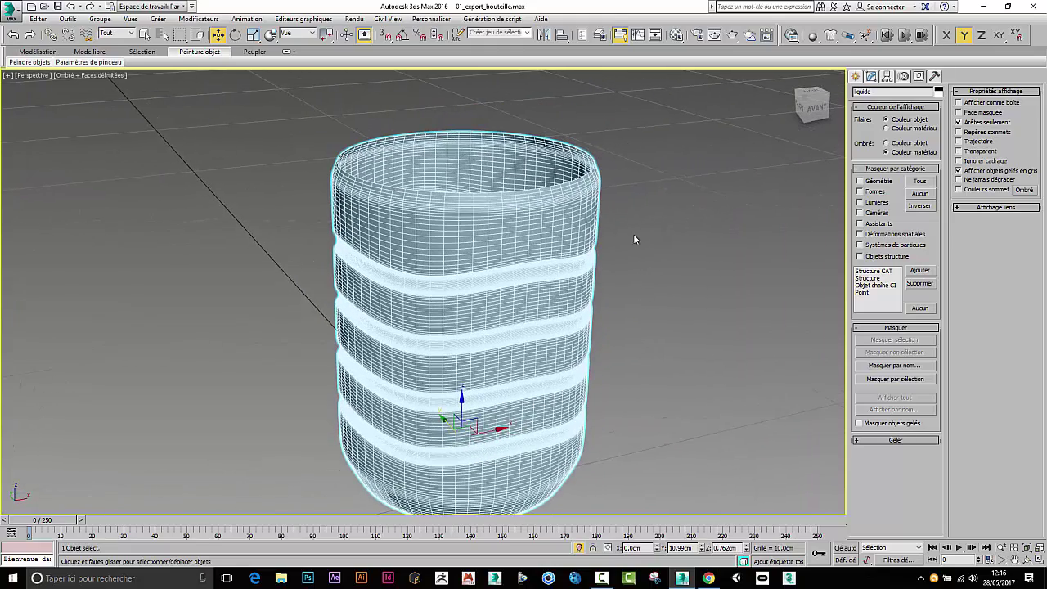
Step: Select the open border at the top of liquide and scale out a copy of it inward to form a narrow flat rim
left_click(871, 76)
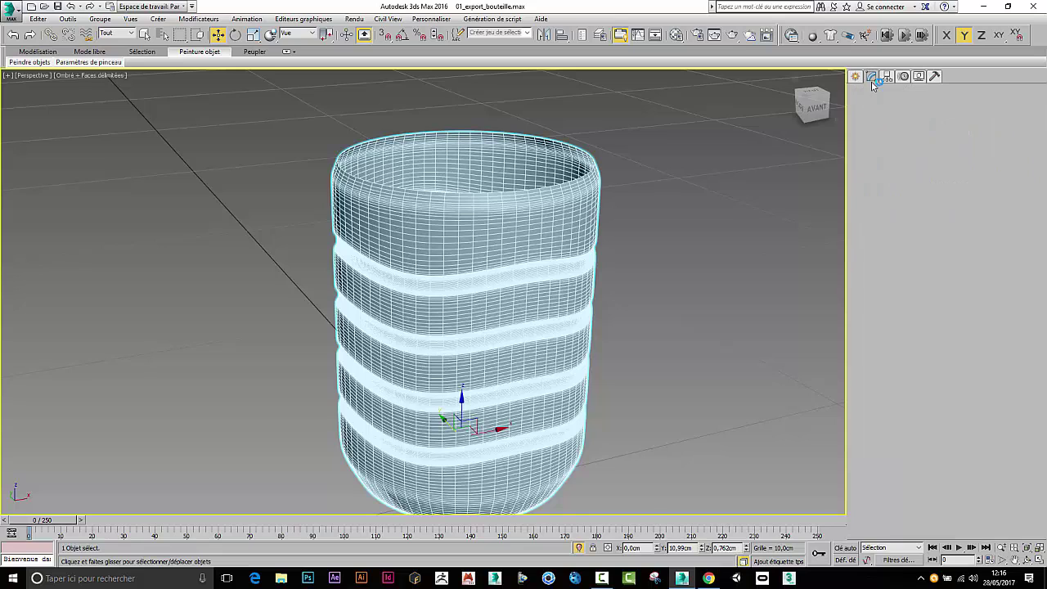
left_click(894, 225)
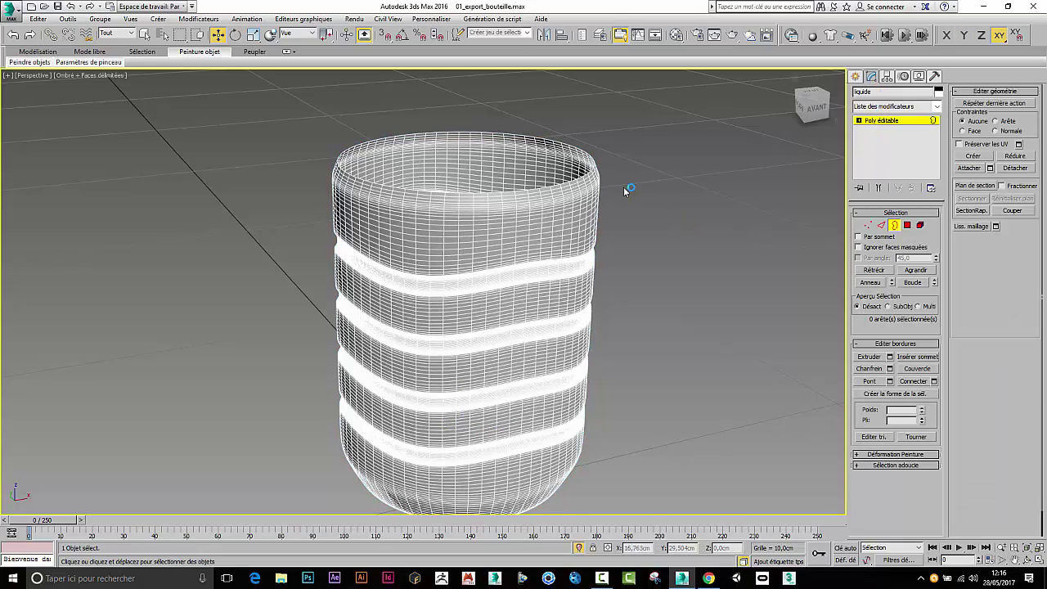
left_click(595, 163)
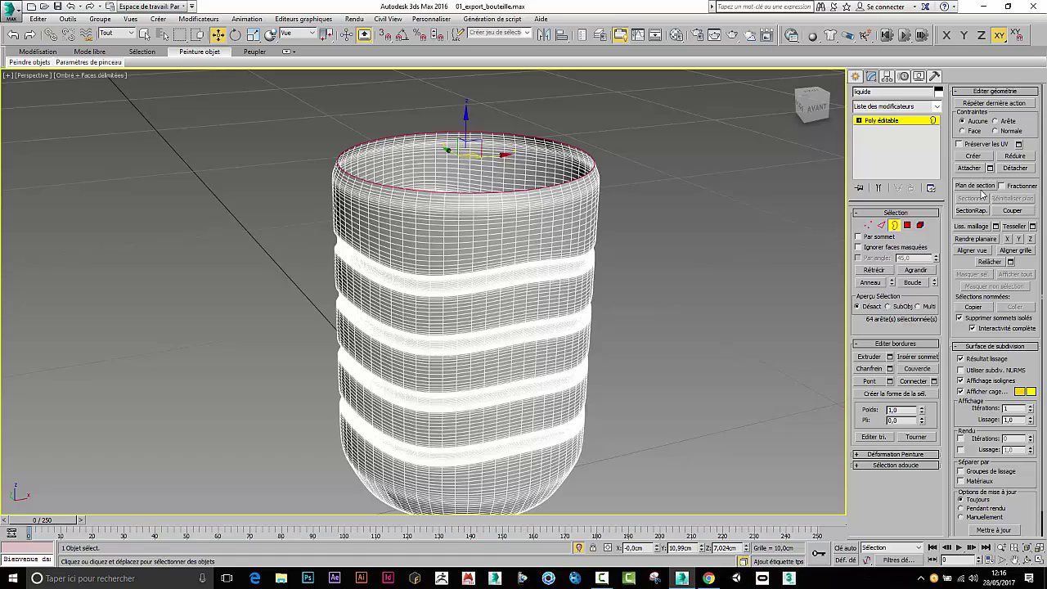
middle_click_drag(635, 225, 616, 227, "alt")
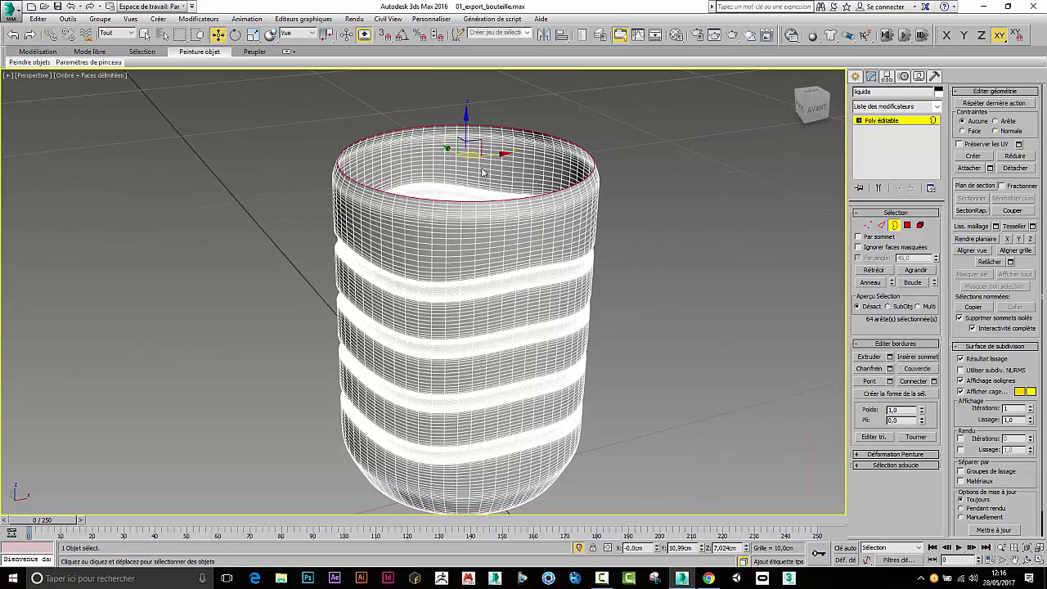
scroll(485, 173, "up", 3)
middle_click_drag(486, 178, 479, 218)
scroll(479, 218, "up", 2)
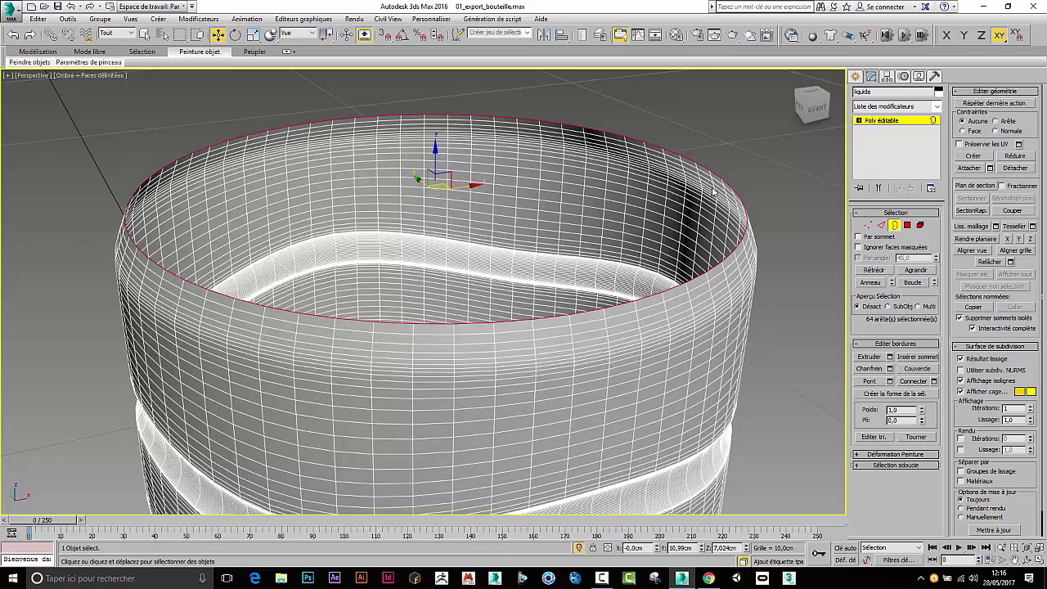
middle_click_drag(709, 194, 710, 182, "alt")
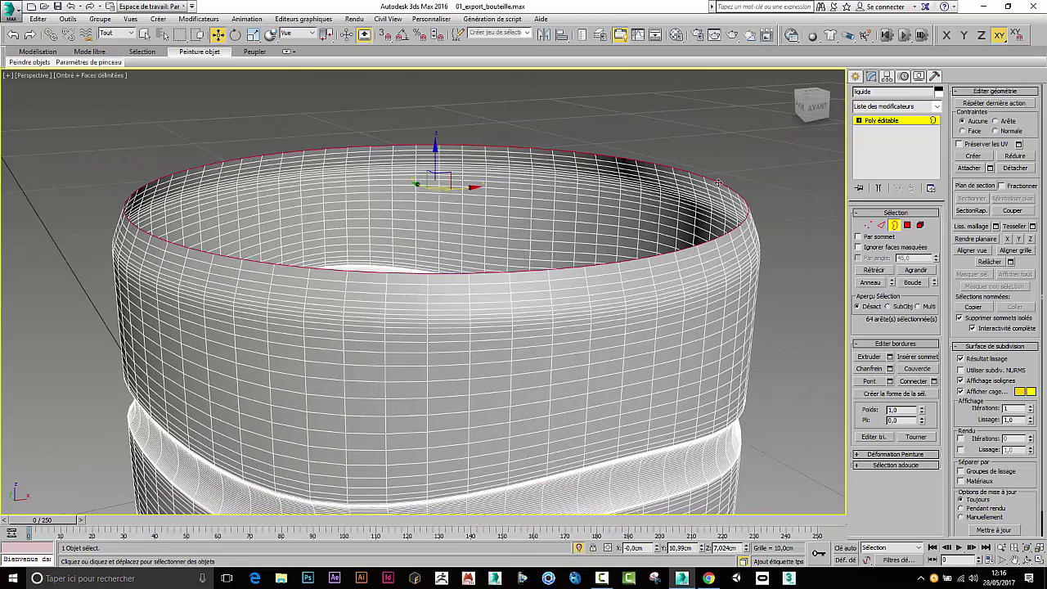
right_click(475, 186)
left_click(521, 197)
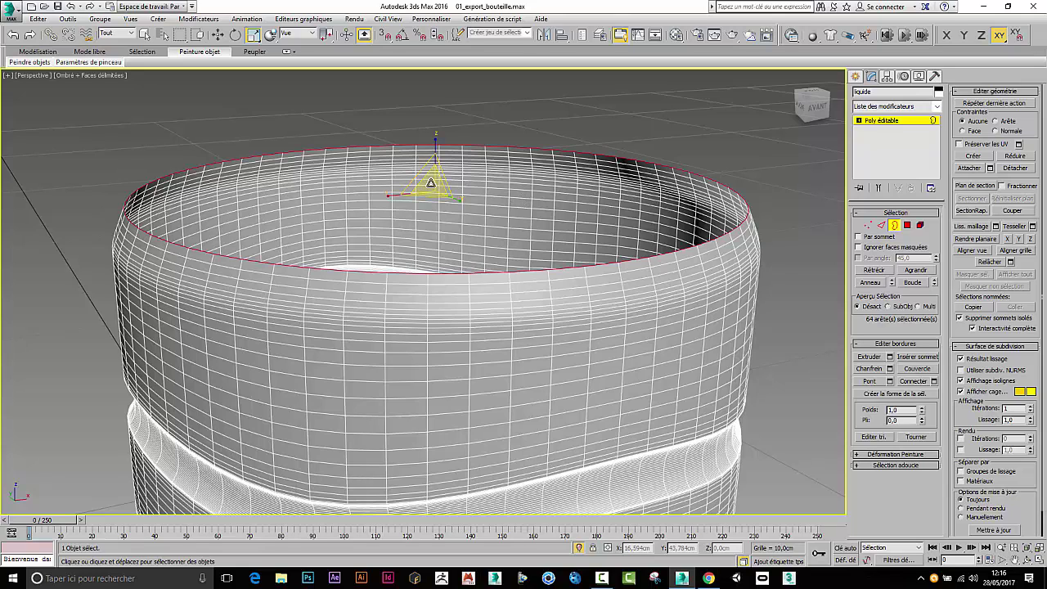
left_click_drag(431, 182, 435, 189)
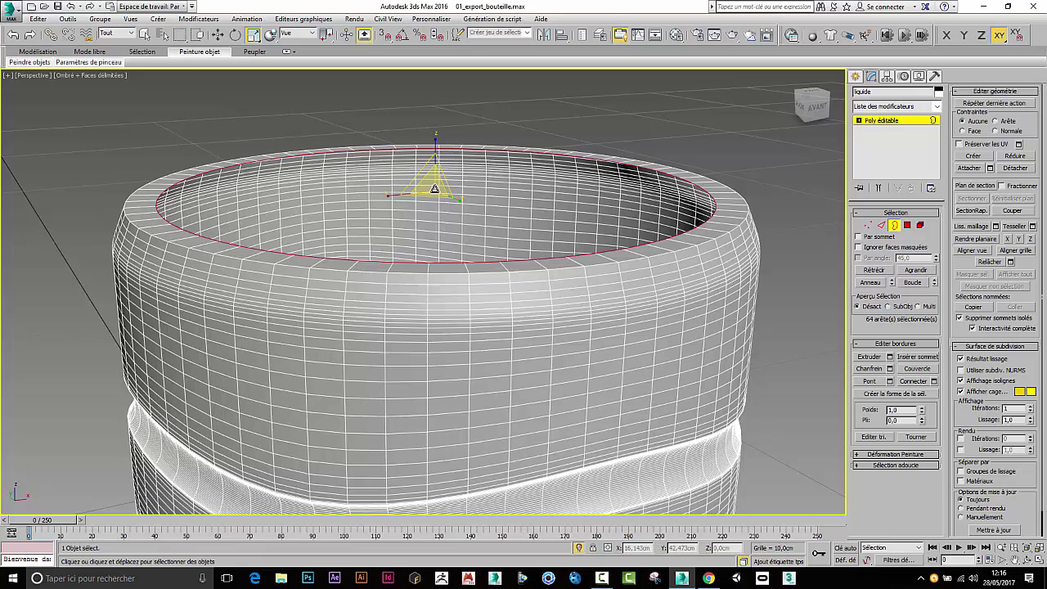
Step: Lower the rim's inner border slightly to Z 7,008 cm and cap the opening
key("w")
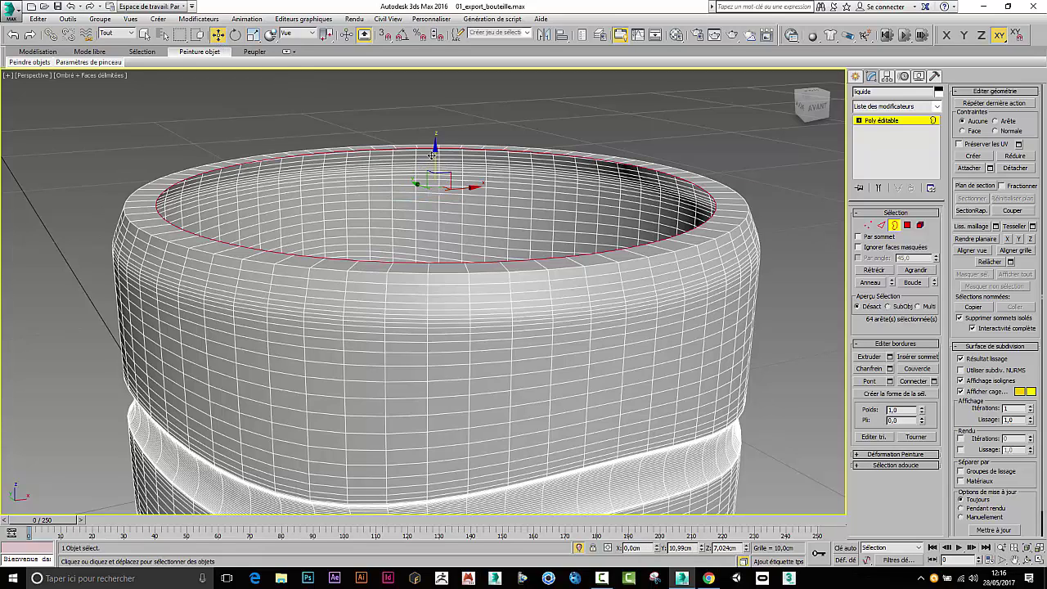
left_click_drag(435, 153, 435, 155)
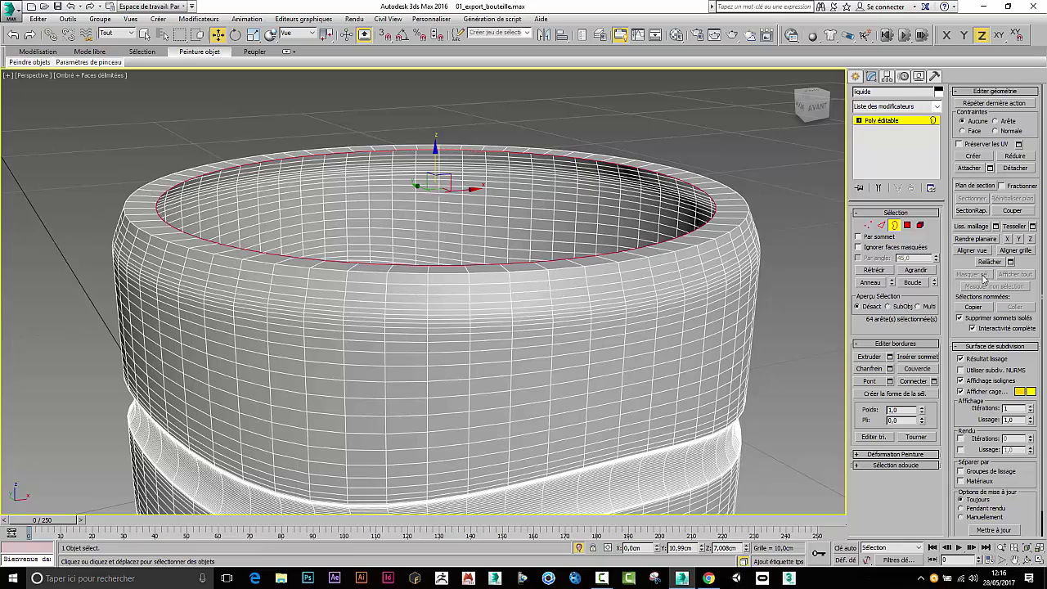
left_click(917, 369)
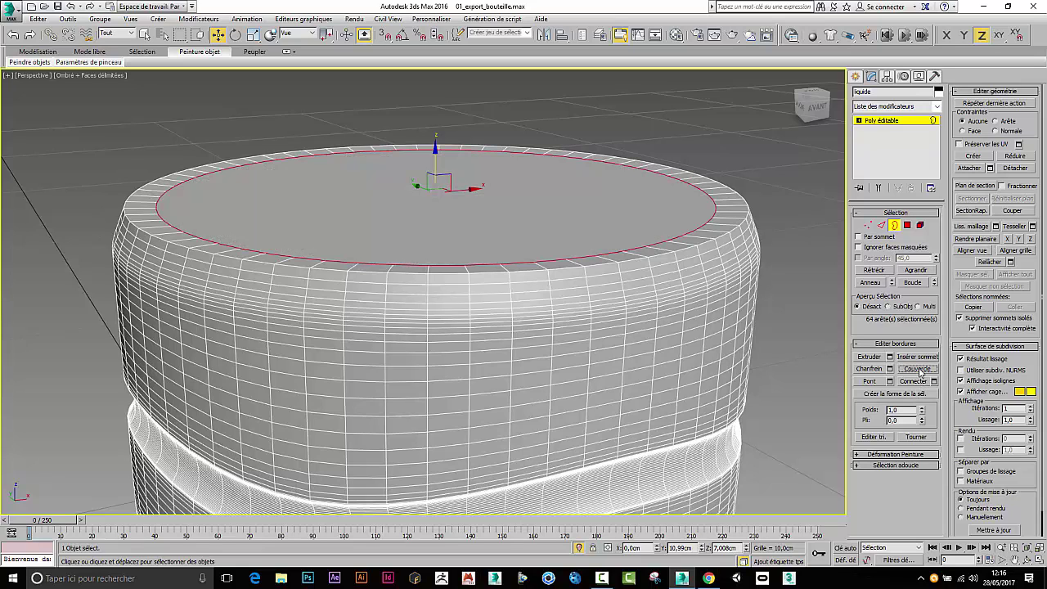
Step: Chamfer the edges around the cap by 0,075 cm with 4 segments
scroll(704, 227, "up", 2)
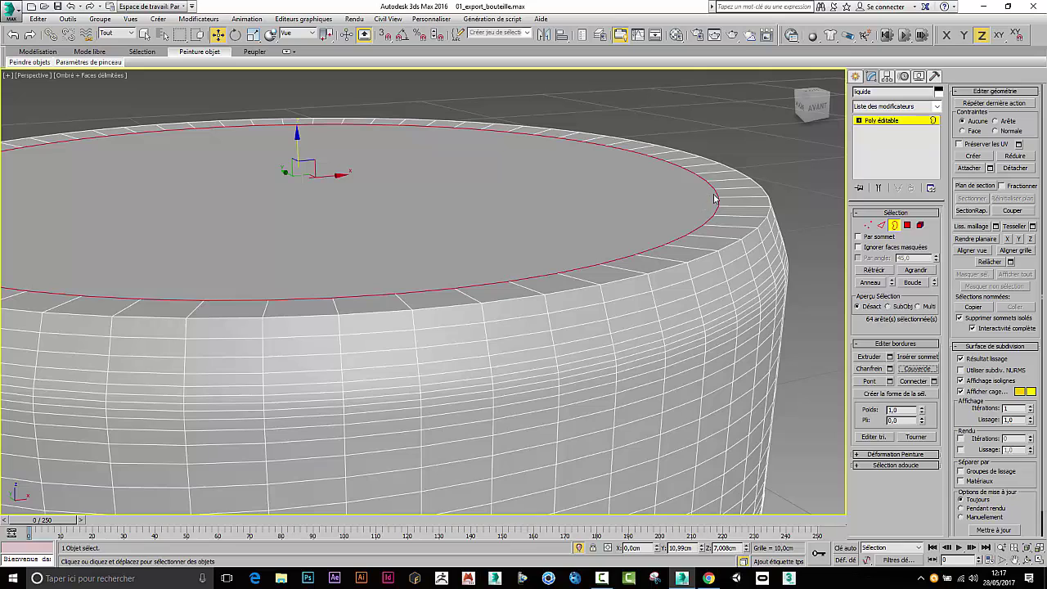
left_click(881, 225)
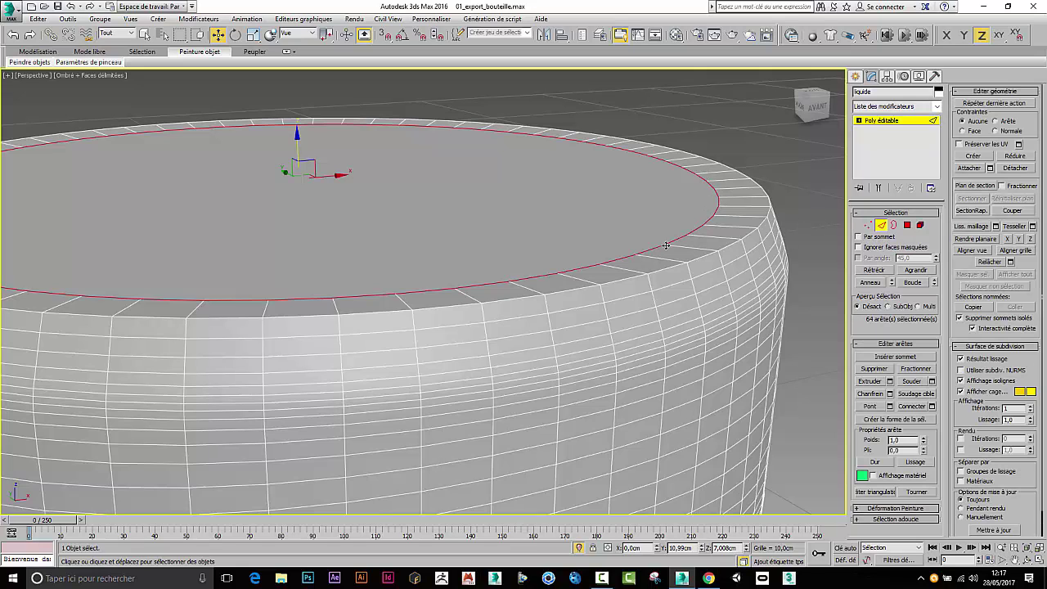
left_click(890, 393)
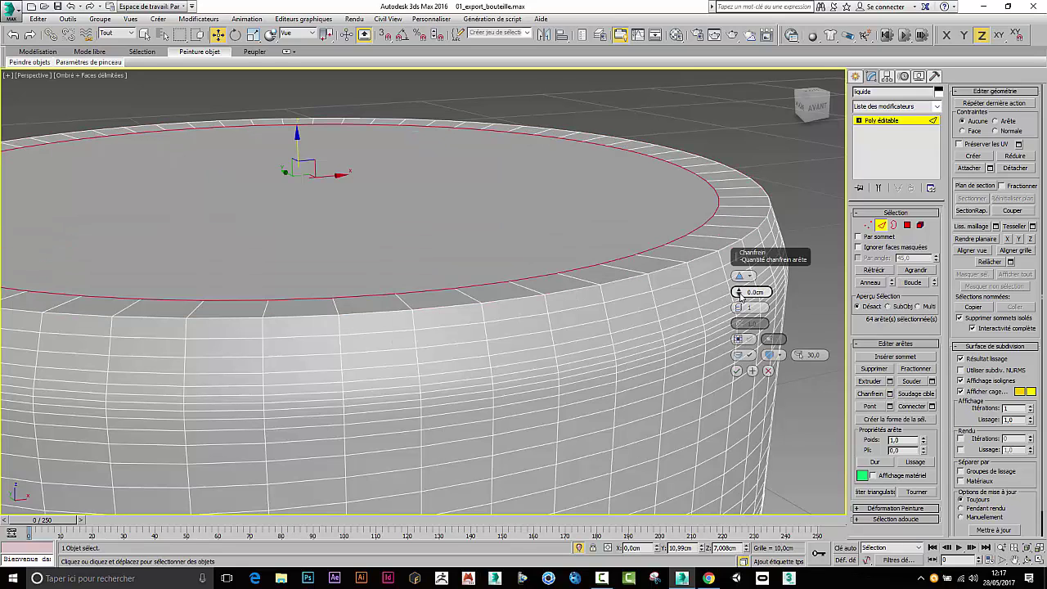
left_click_drag(739, 296, 739, 303)
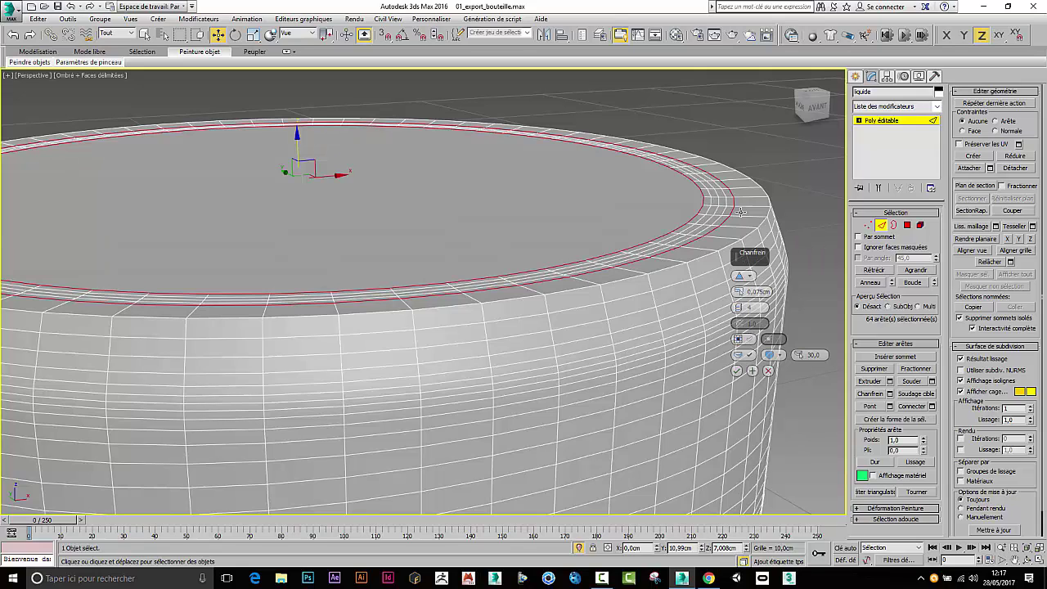
left_click(736, 371)
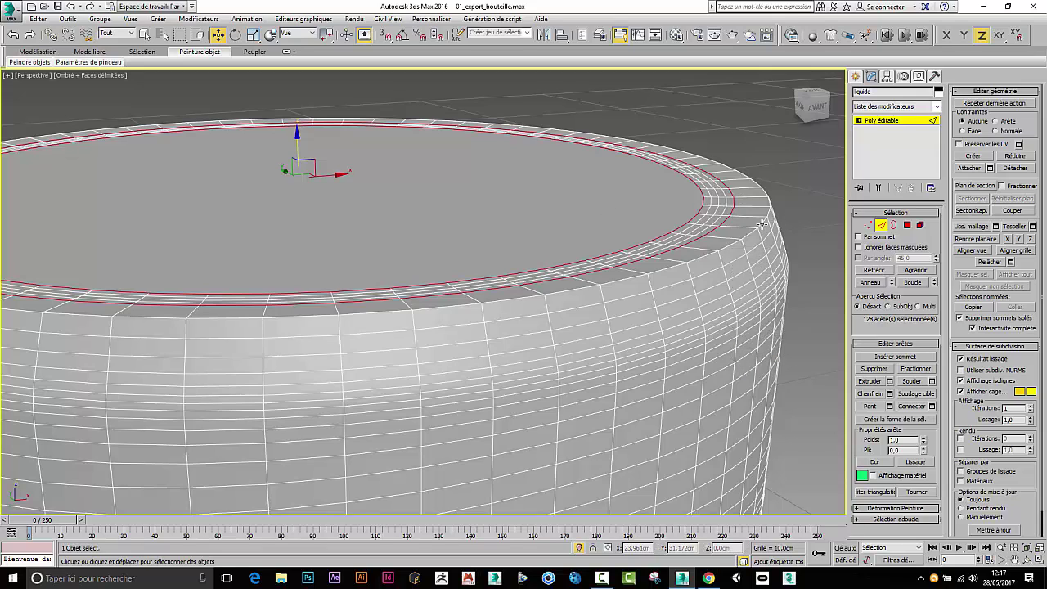
Step: Select the rim's outer edge loop and chamfer it by 0,004 cm with 4 segments
left_click(760, 223)
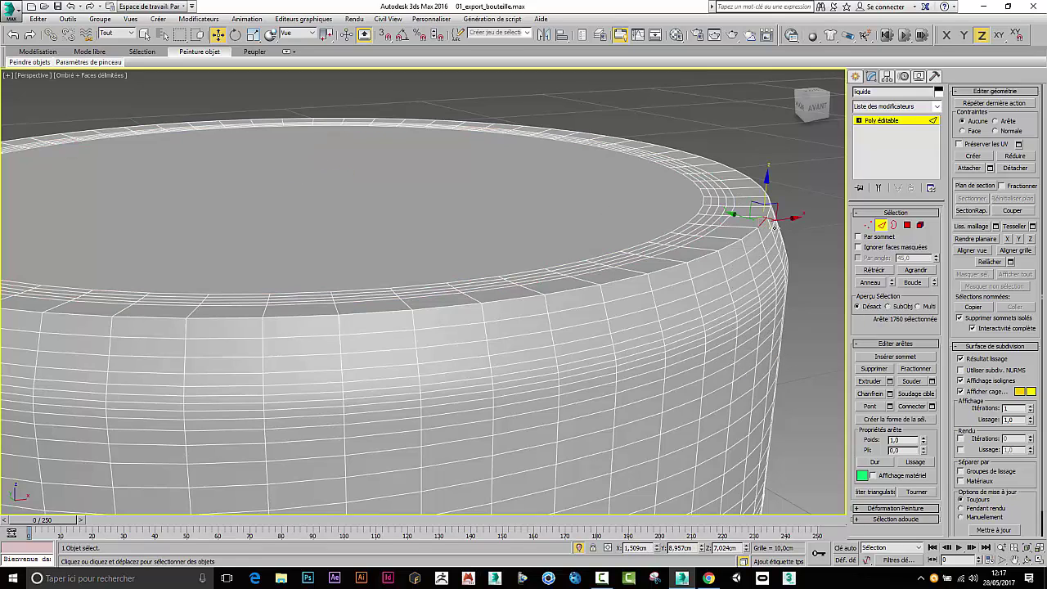
left_click(914, 283)
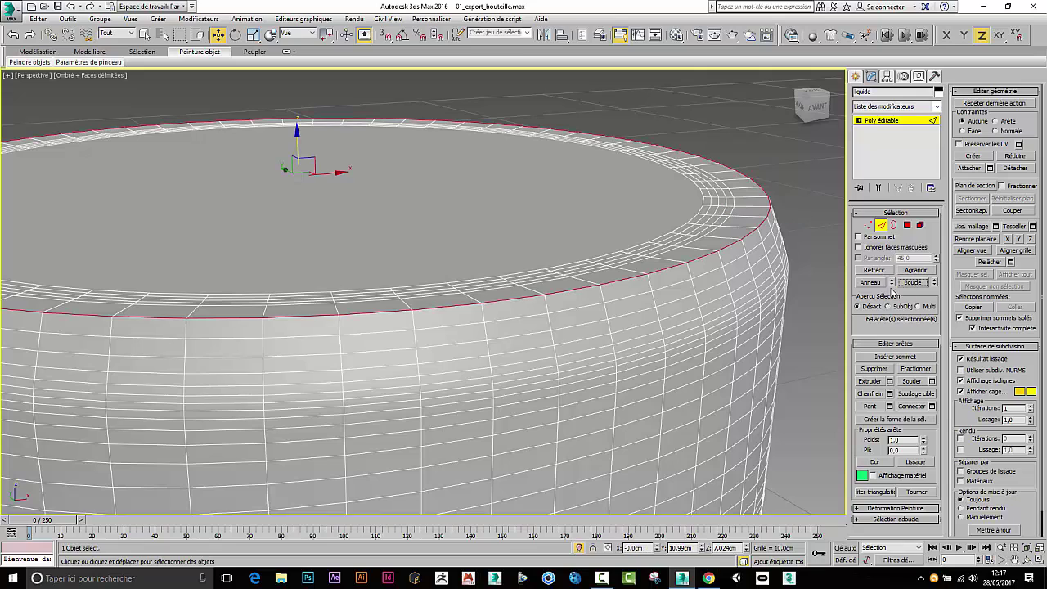
left_click(890, 393)
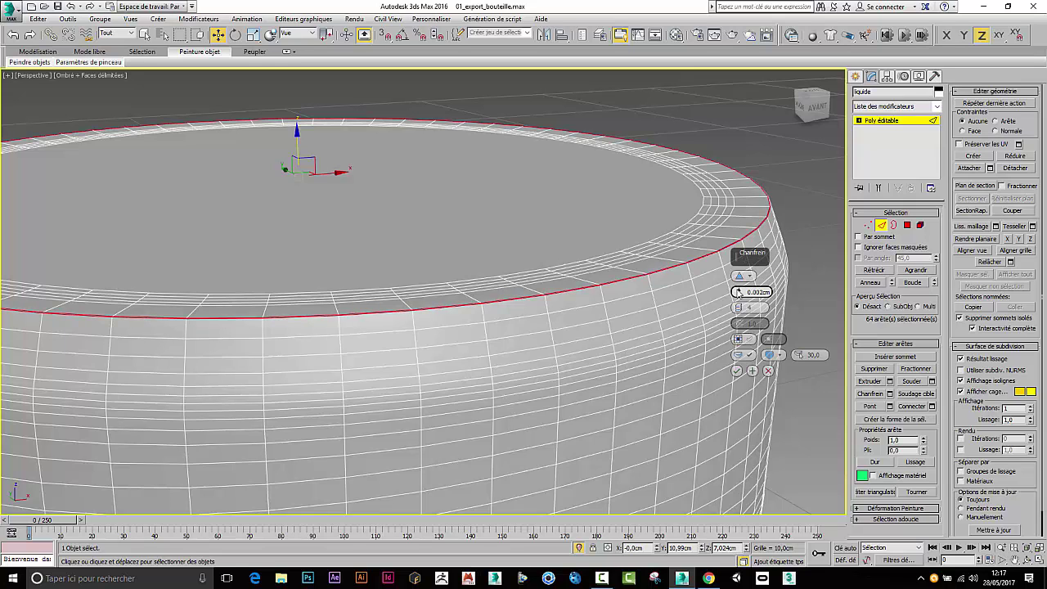
left_click_drag(737, 291, 737, 290)
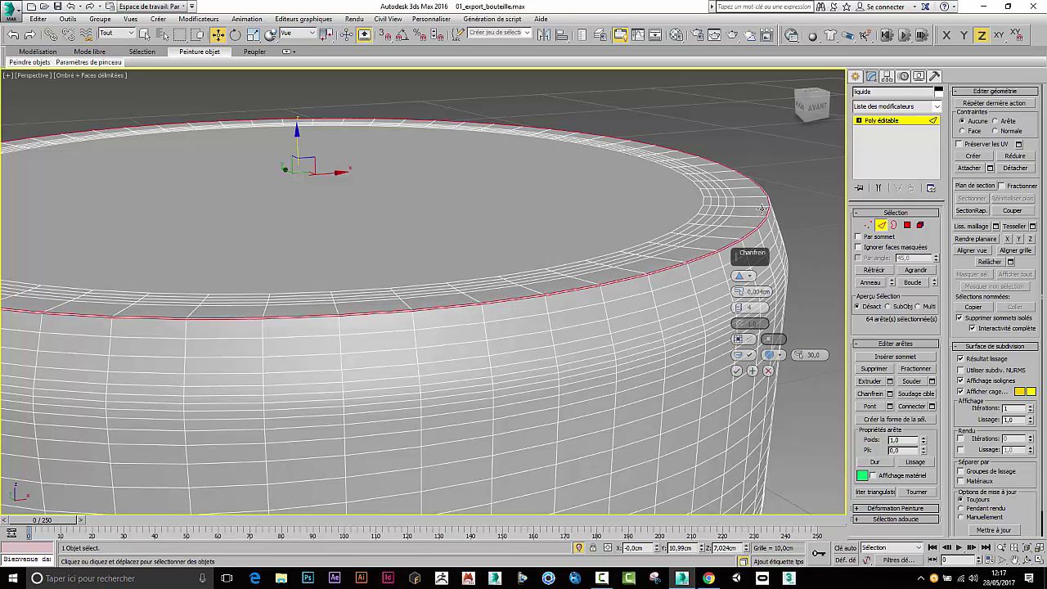
scroll(765, 204, "up", 5)
scroll(767, 211, "down", 5)
scroll(691, 175, "up", 4)
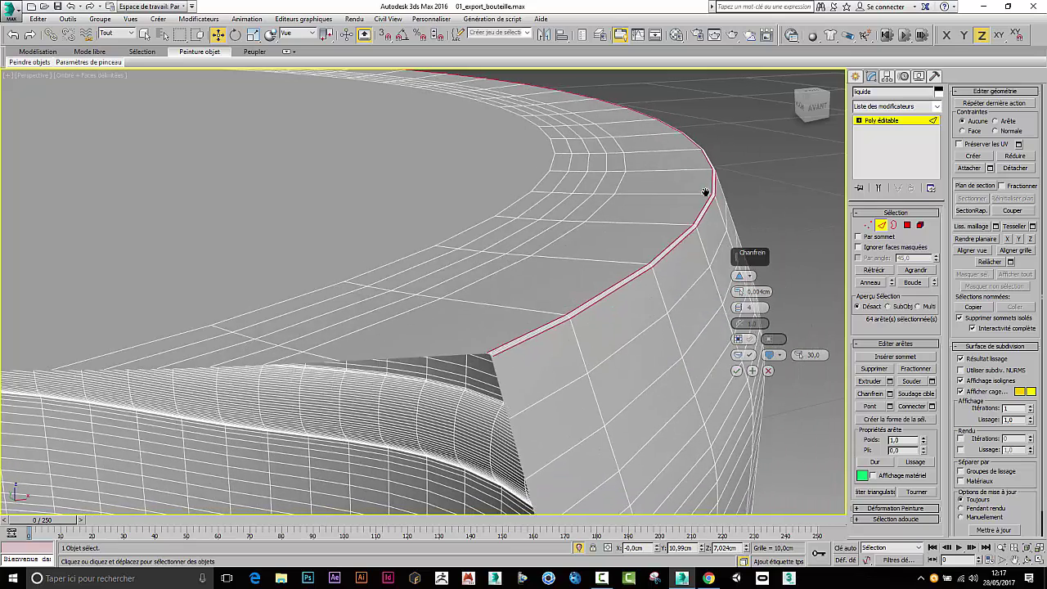
left_click(736, 372)
scroll(635, 336, "down", 4)
middle_click_drag(637, 336, 693, 202)
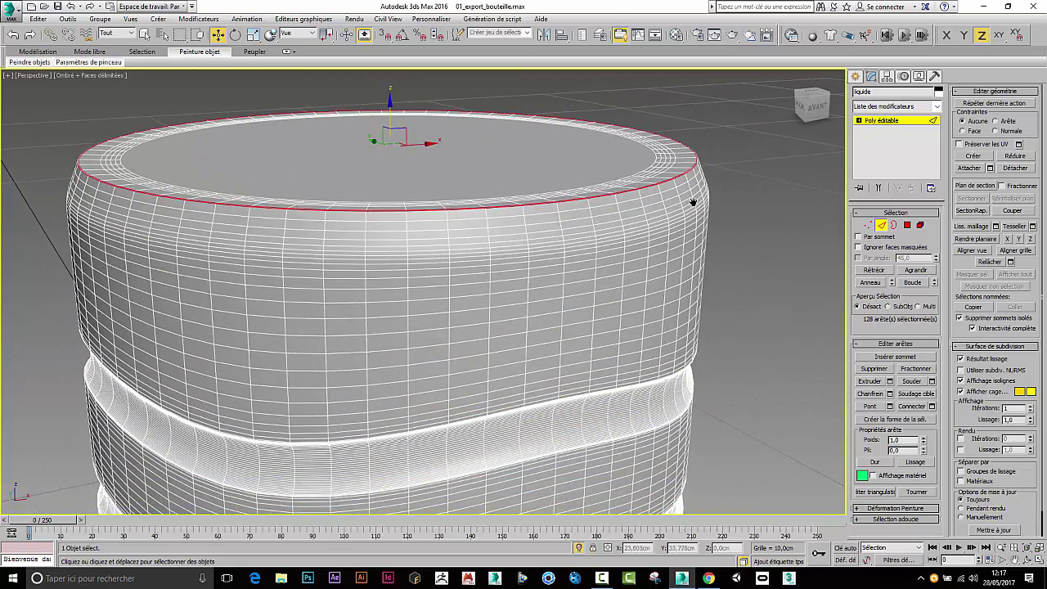
Step: Leave edge editing and end the isolation of liquide to show the whole bottle scene
left_click(881, 225)
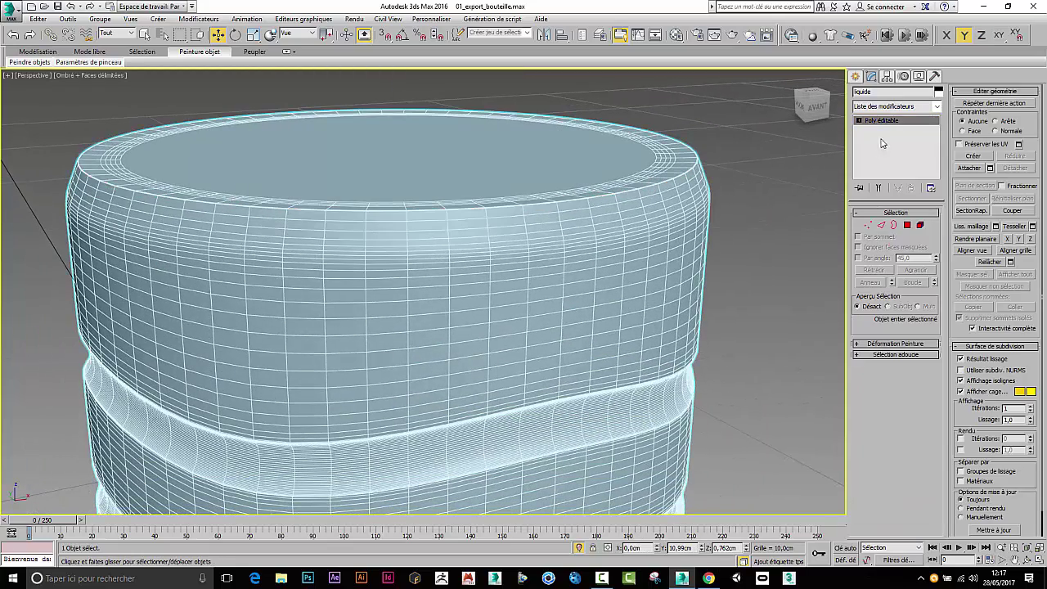
scroll(726, 164, "down", 6)
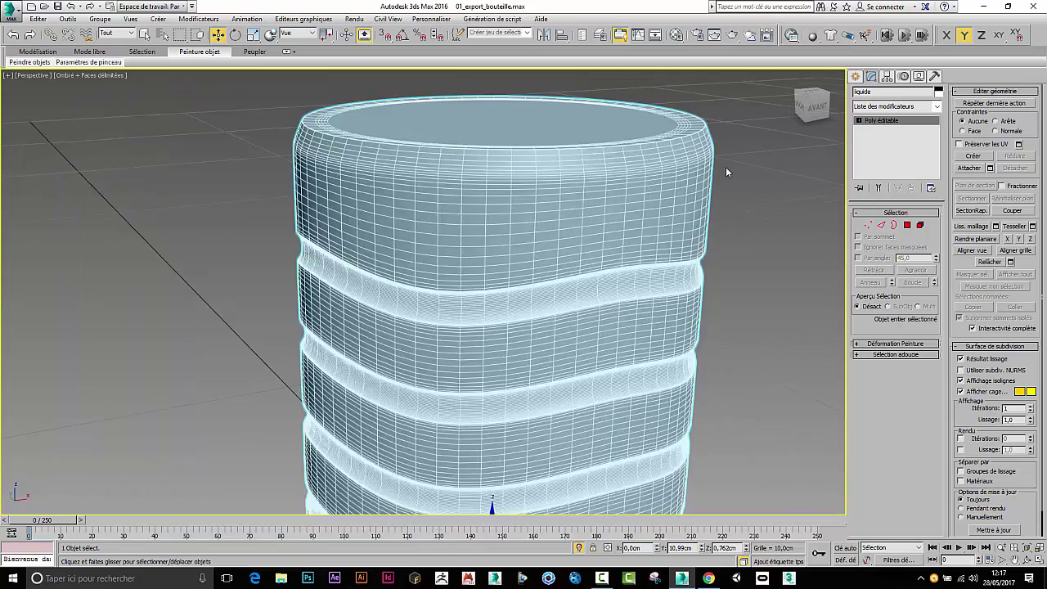
left_click(579, 548)
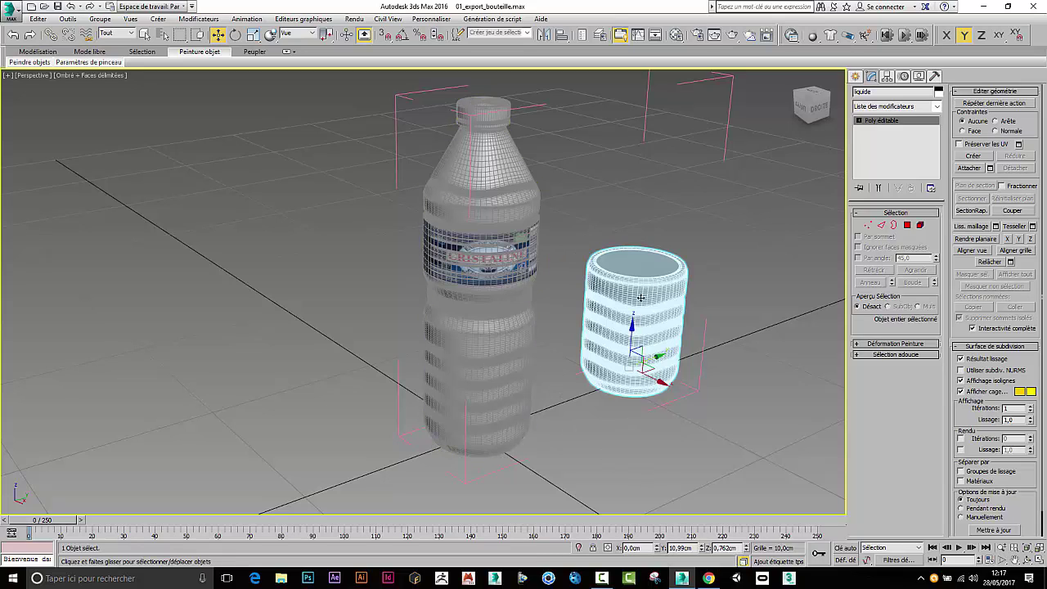
Step: Close the bouteille_ensemble group, reopen it and select the liquide mesh
left_click(100, 19)
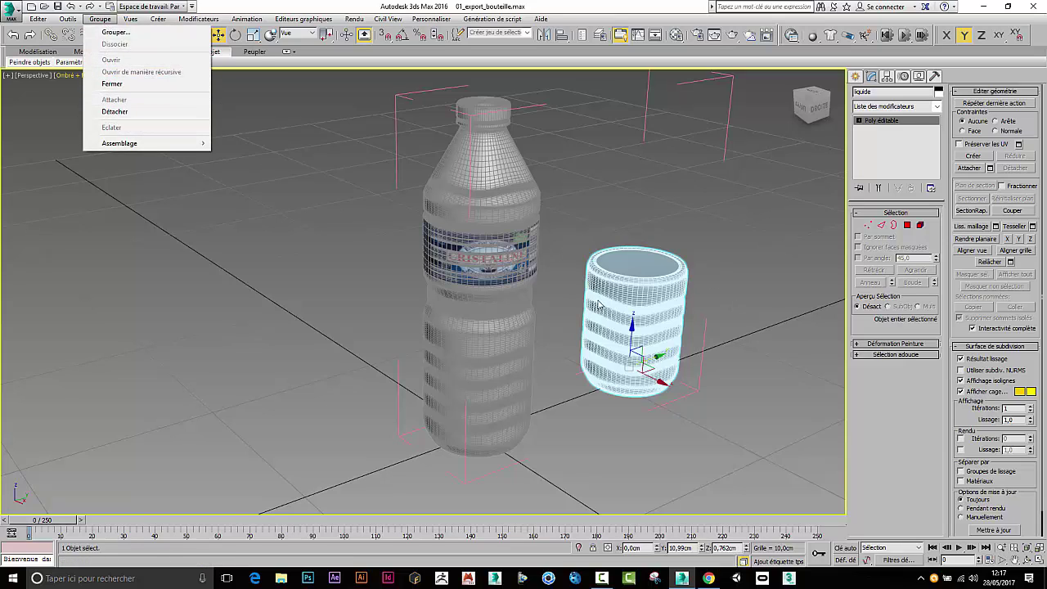
left_click(135, 84)
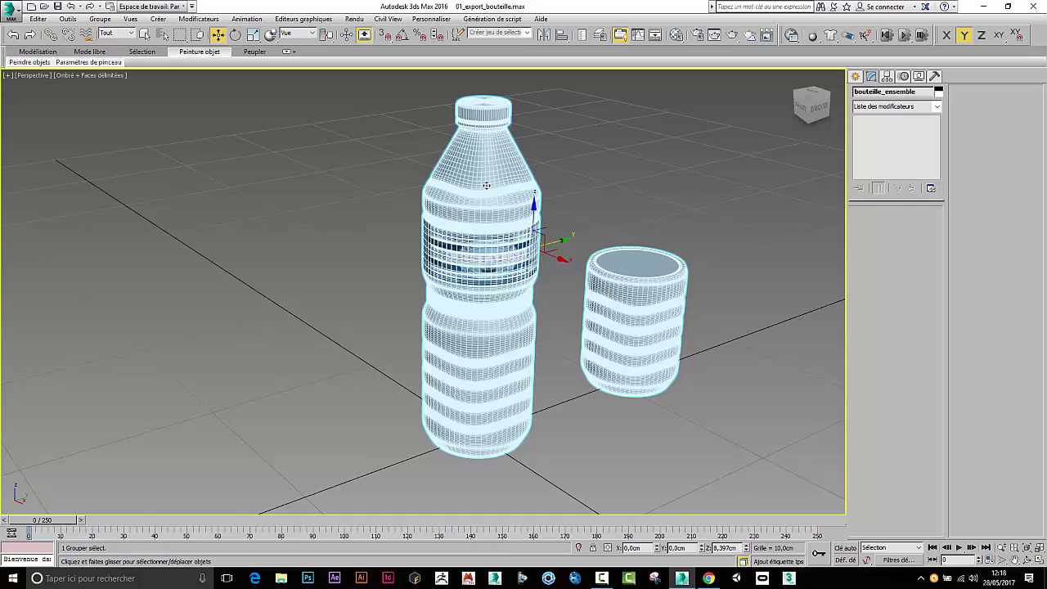
left_click(100, 18)
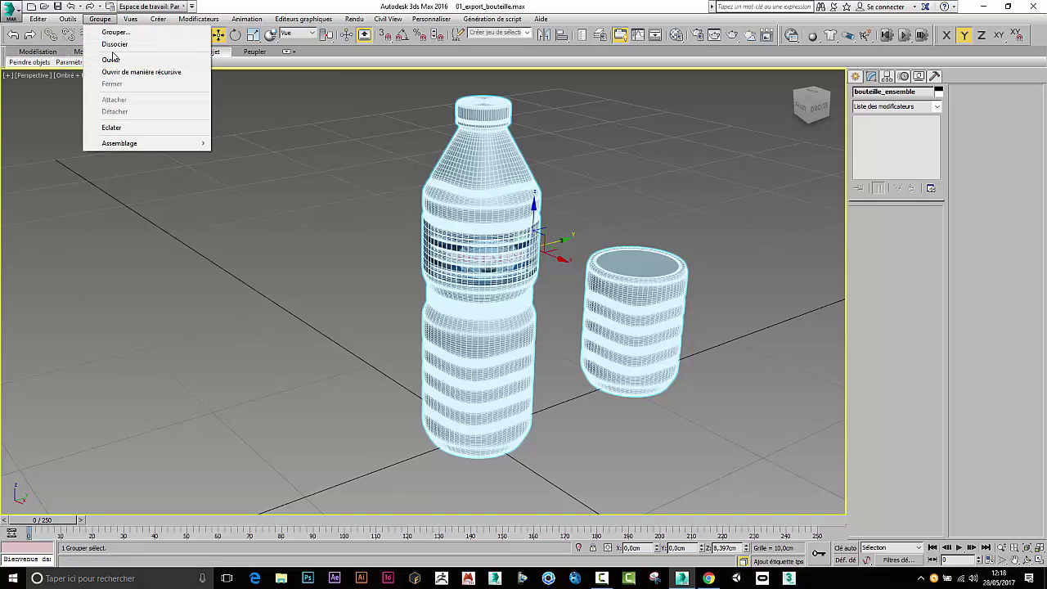
left_click(116, 59)
left_click(629, 310)
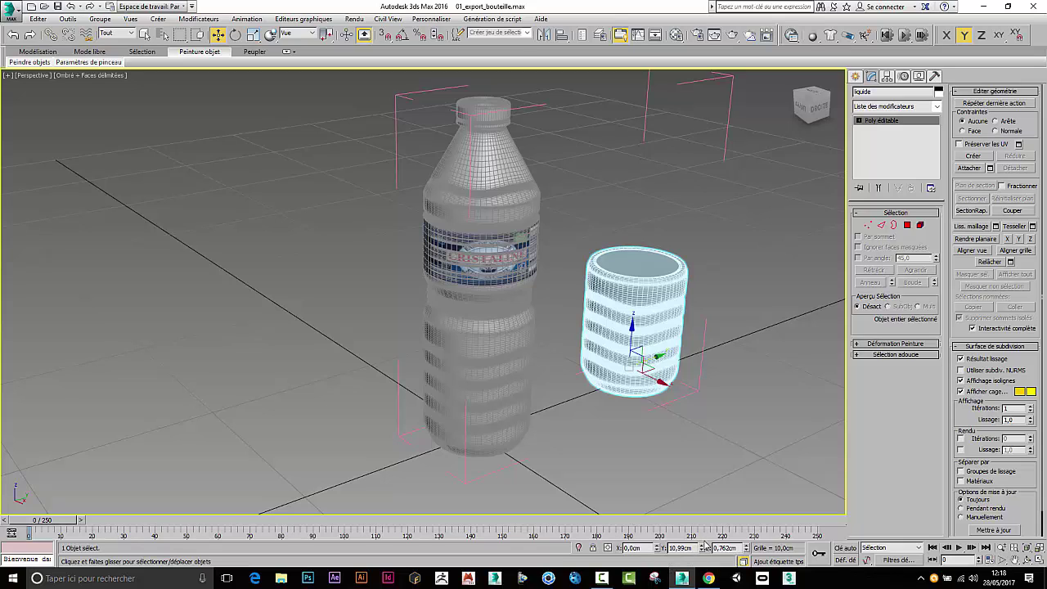
Step: Set the liquide mesh's Y position to 0 cm to place it inside the bottle, and check its fit against the wall
right_click(703, 549)
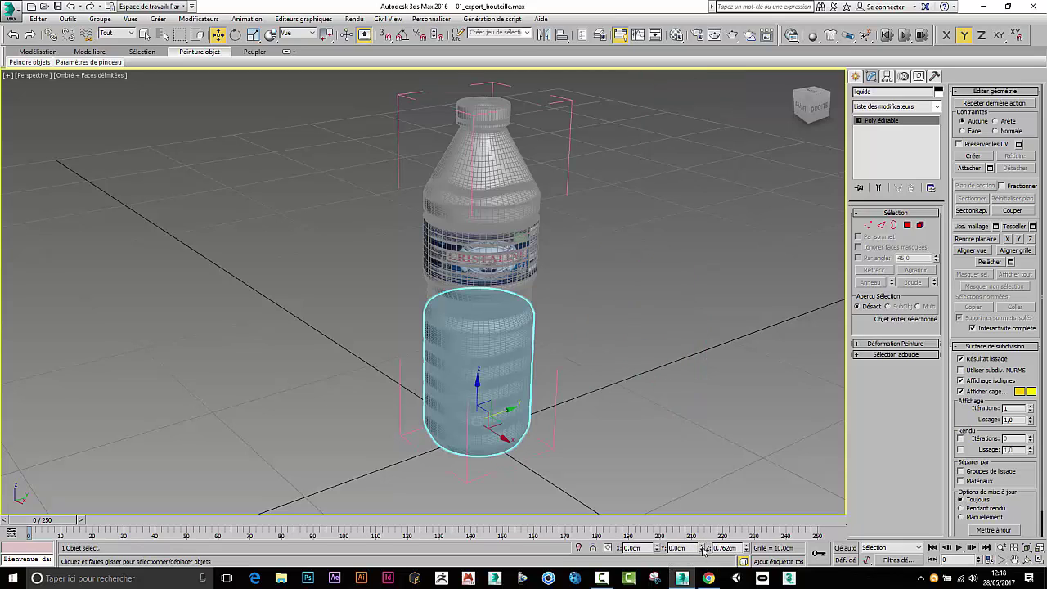
mouse_move(562, 445)
middle_mouse_down("alt")
mouse_move(591, 411)
mouse_move(563, 431)
middle_mouse_up("alt")
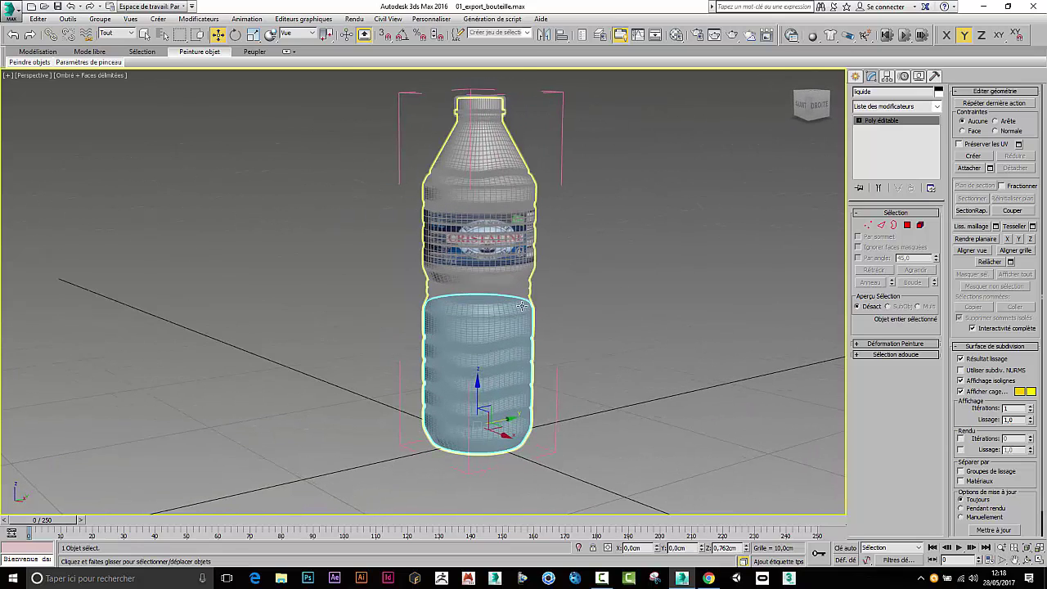
scroll(519, 315, "up", 6)
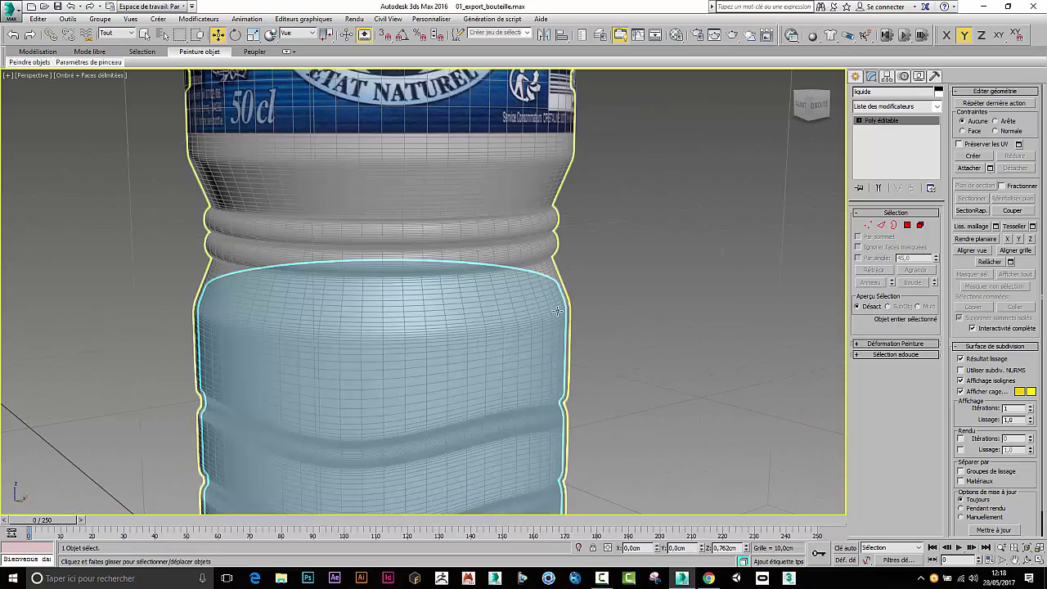
scroll(554, 321, "down", 7)
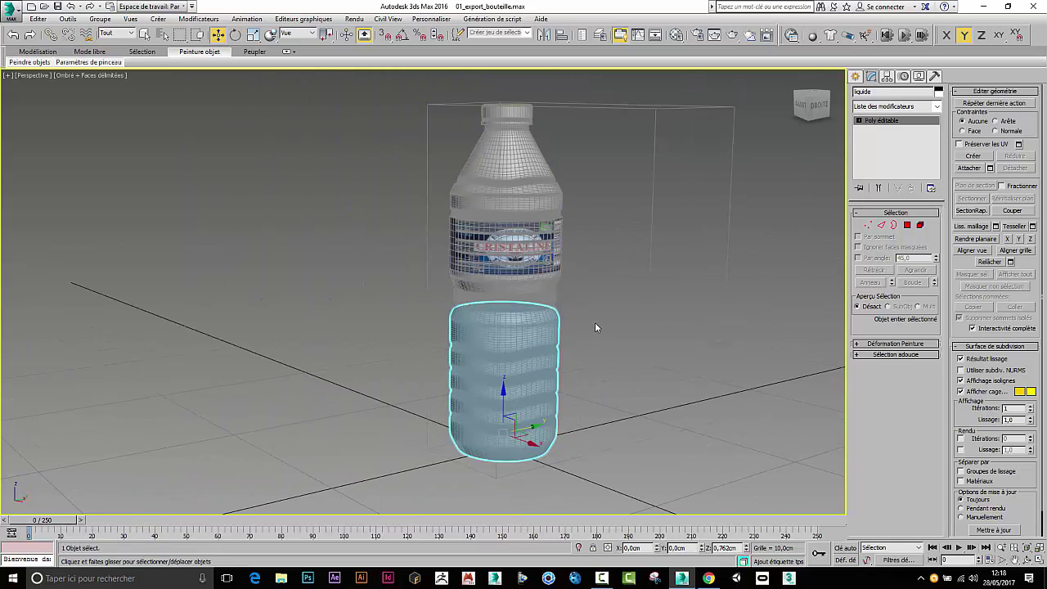
Step: Close the bouteille_ensemble group with the liquide mesh inside it
left_click(99, 19)
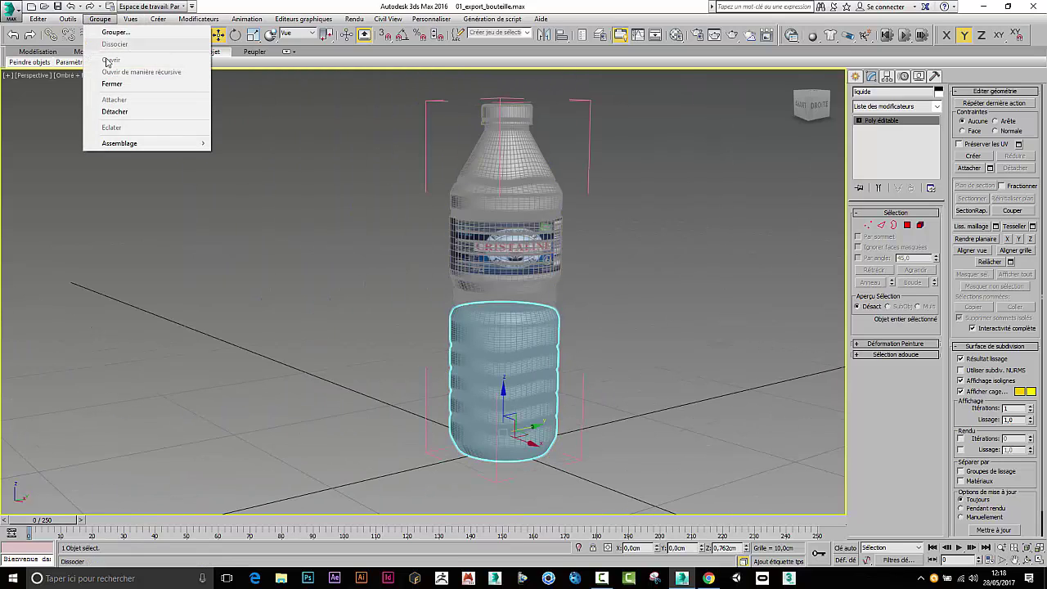
left_click(119, 85)
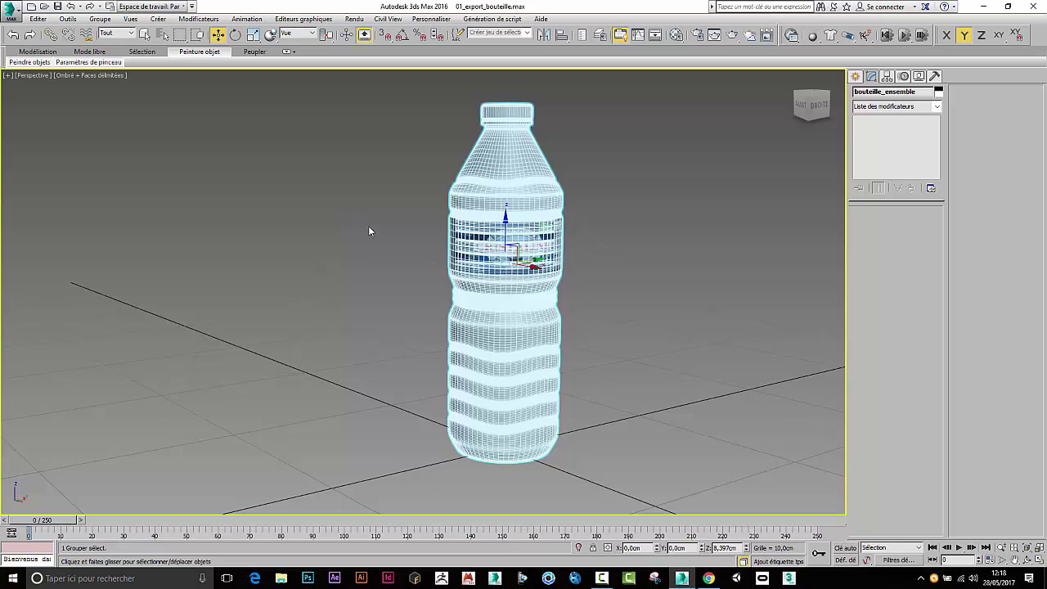
middle_click_drag(368, 231, 323, 297, "alt")
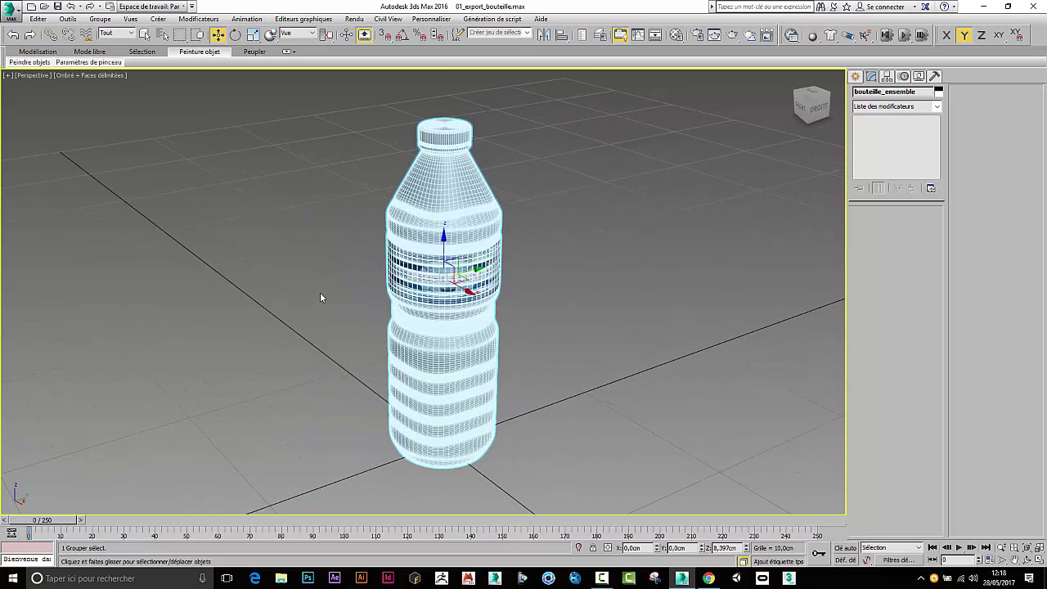
Step: Export the bouteille_ensemble group to the bouteille folder as bouteille_liquide.FBX, keeping embedded media and automatic unit scaling enabled
left_click(10, 15)
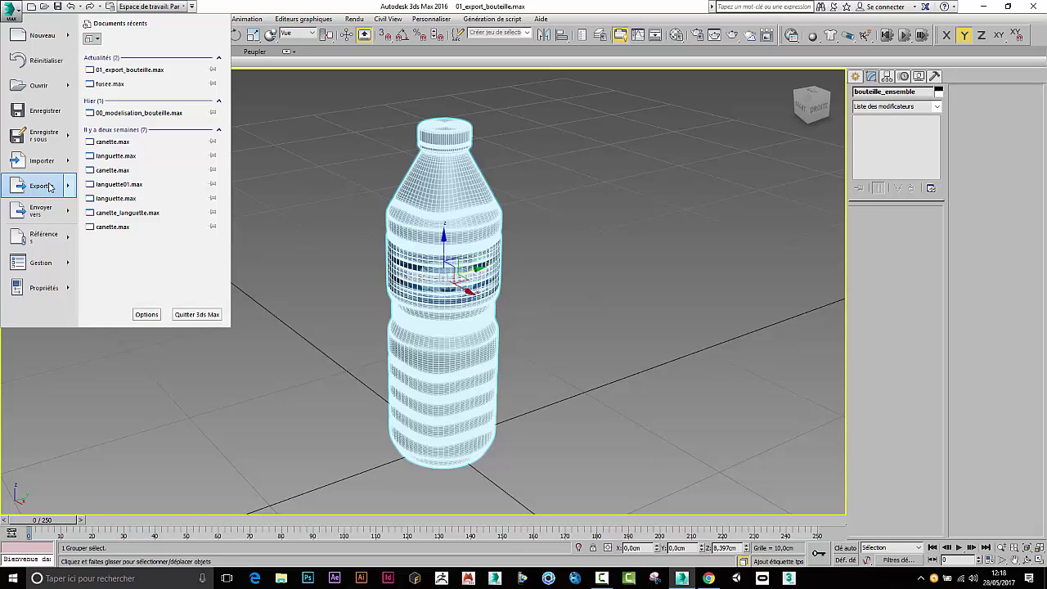
mouse_move(50, 188)
left_click(138, 98)
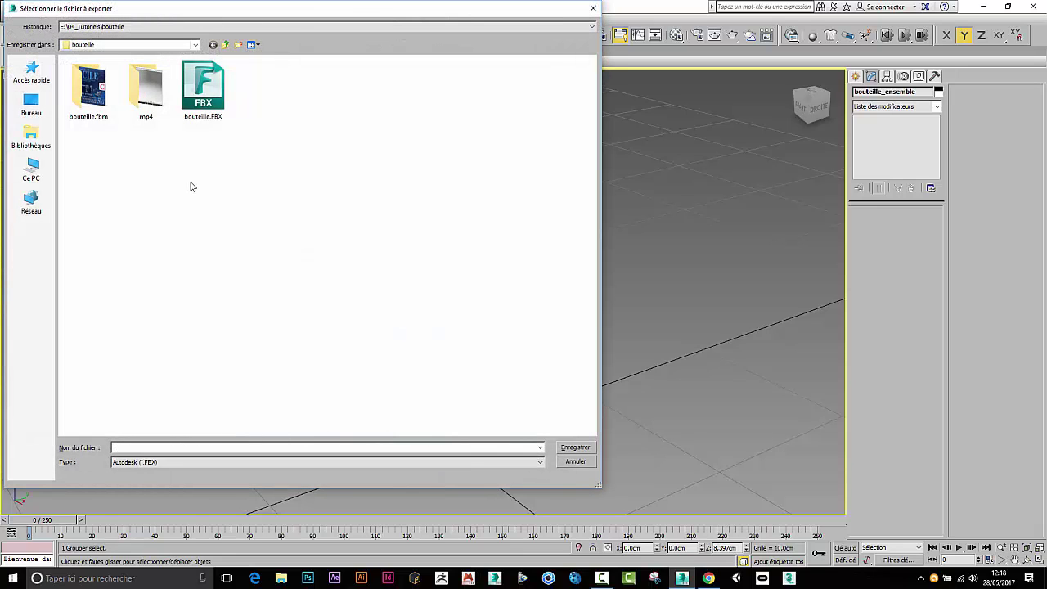
left_click(206, 109)
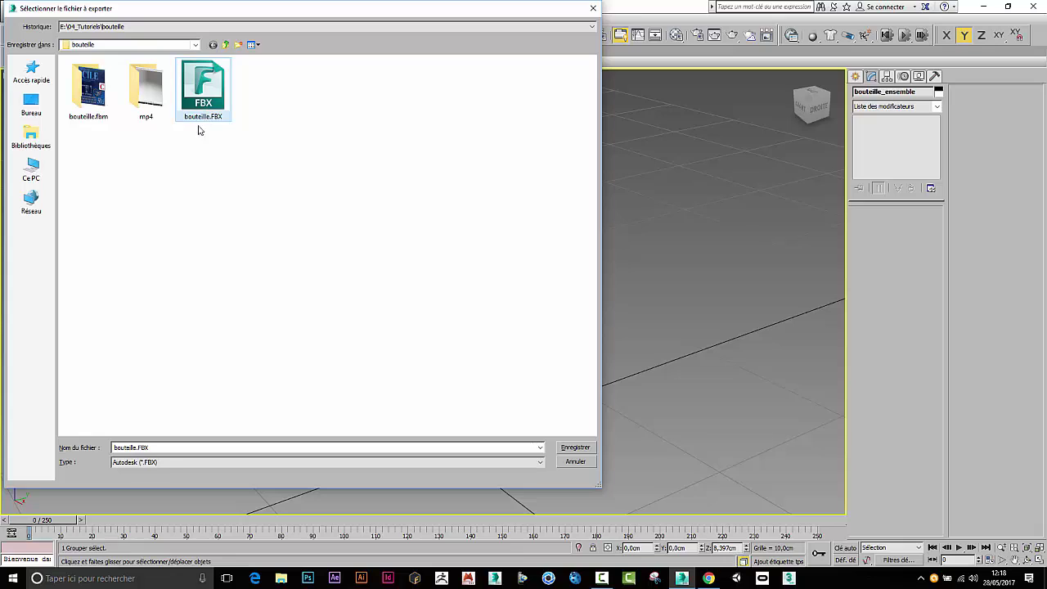
left_click(136, 447)
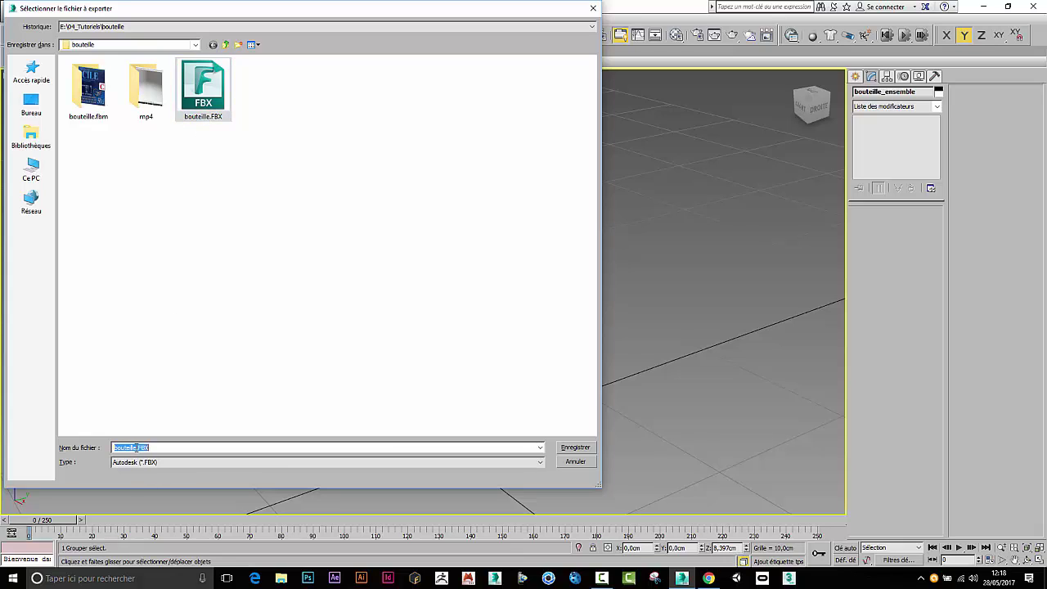
left_click(131, 448)
type("_liquide")
key("Return")
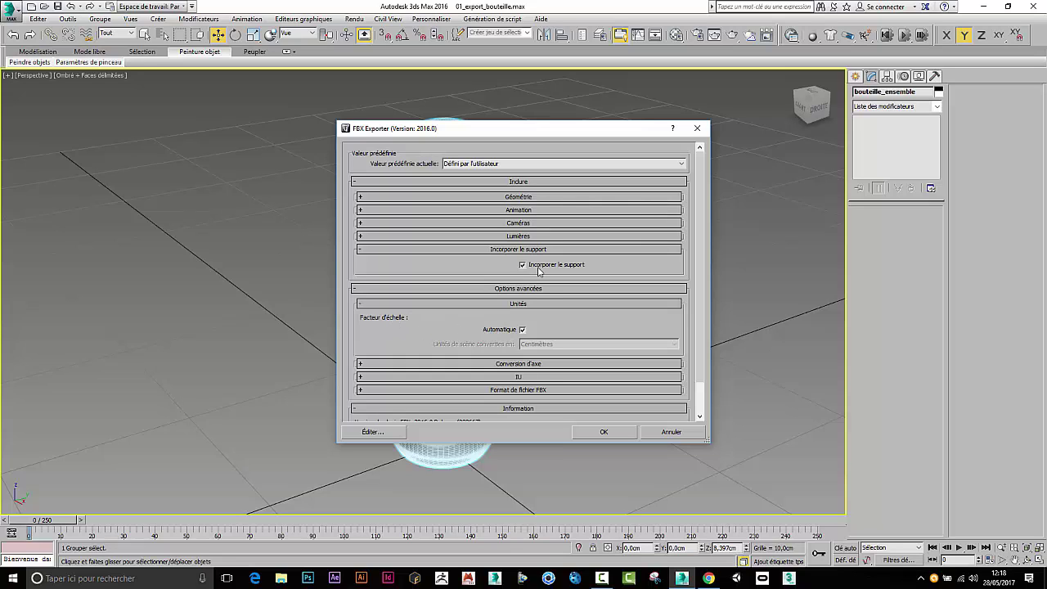
left_click(604, 431)
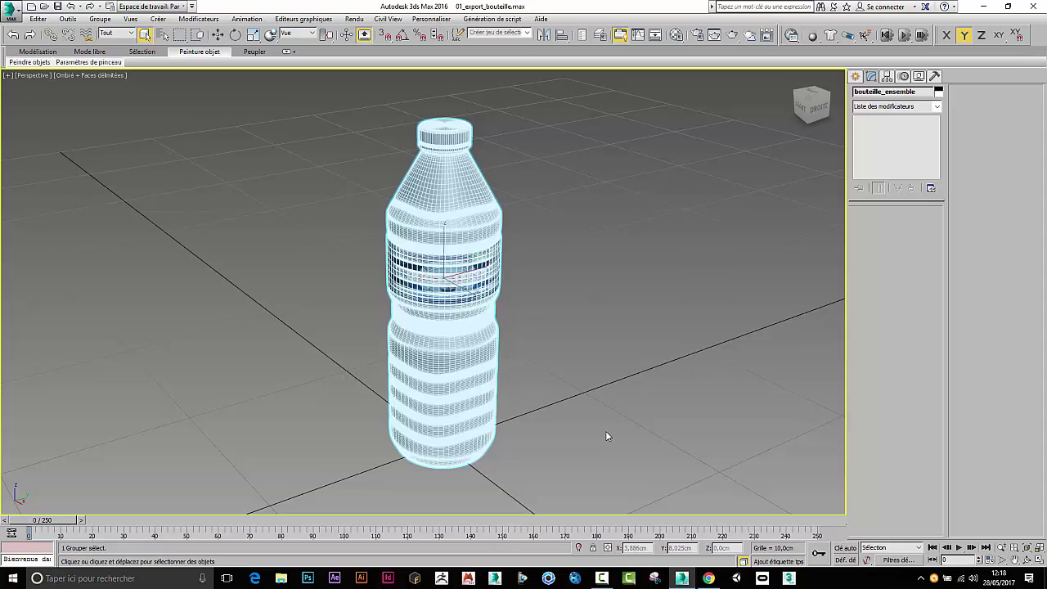